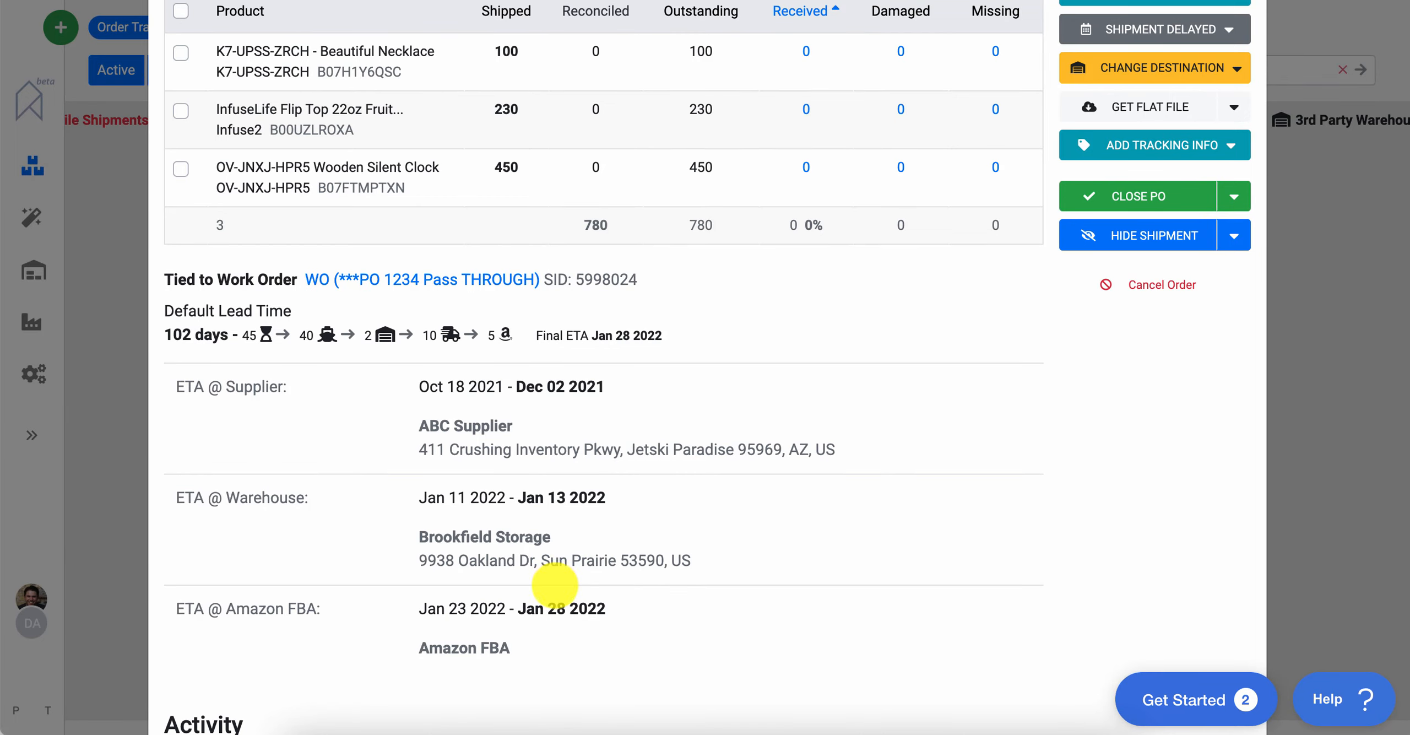
# Record 50 necklaces, 30 InfuseLife bottles and 50 wooden clocks as received, and ship them earlier on 10/18/2021
pyautogui.scroll(4, 554, 585)
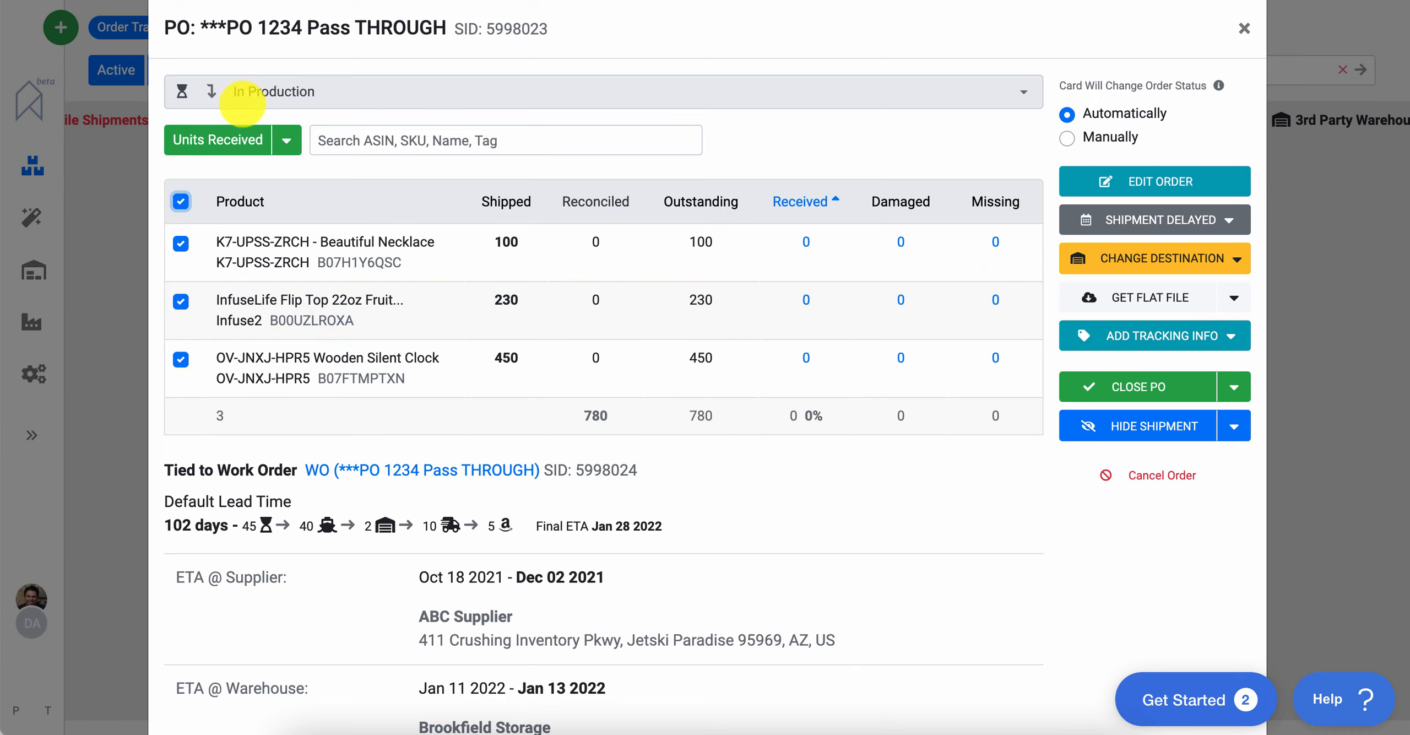
pyautogui.click(231, 142)
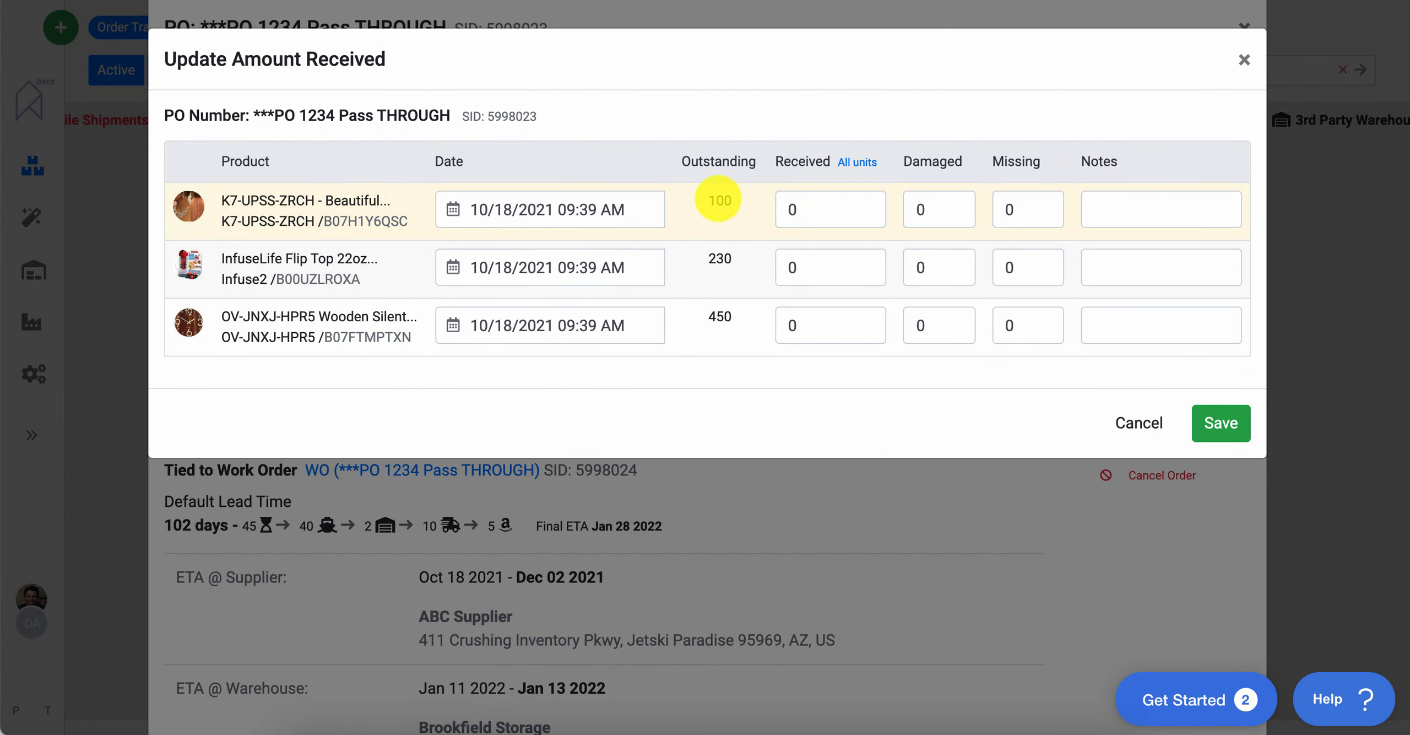
pyautogui.click(800, 211)
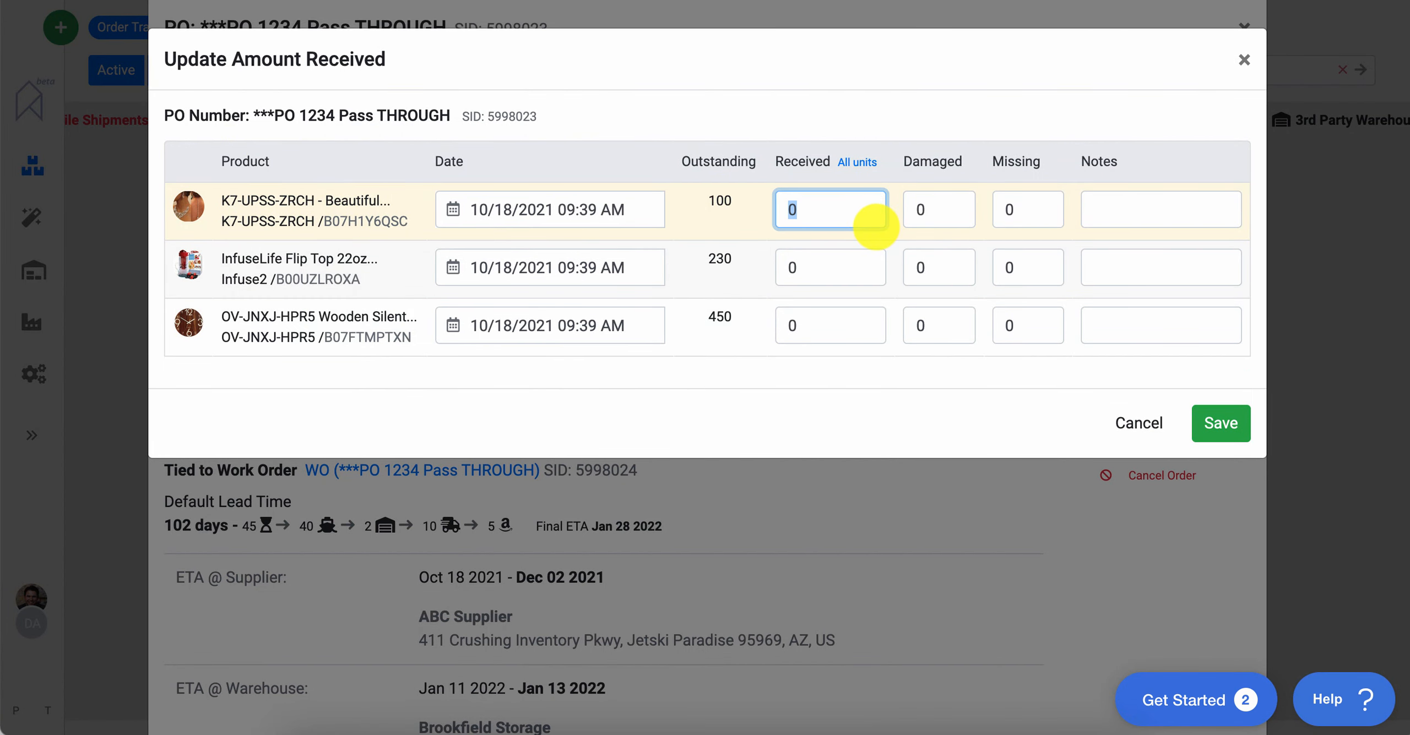
pyautogui.write('50')
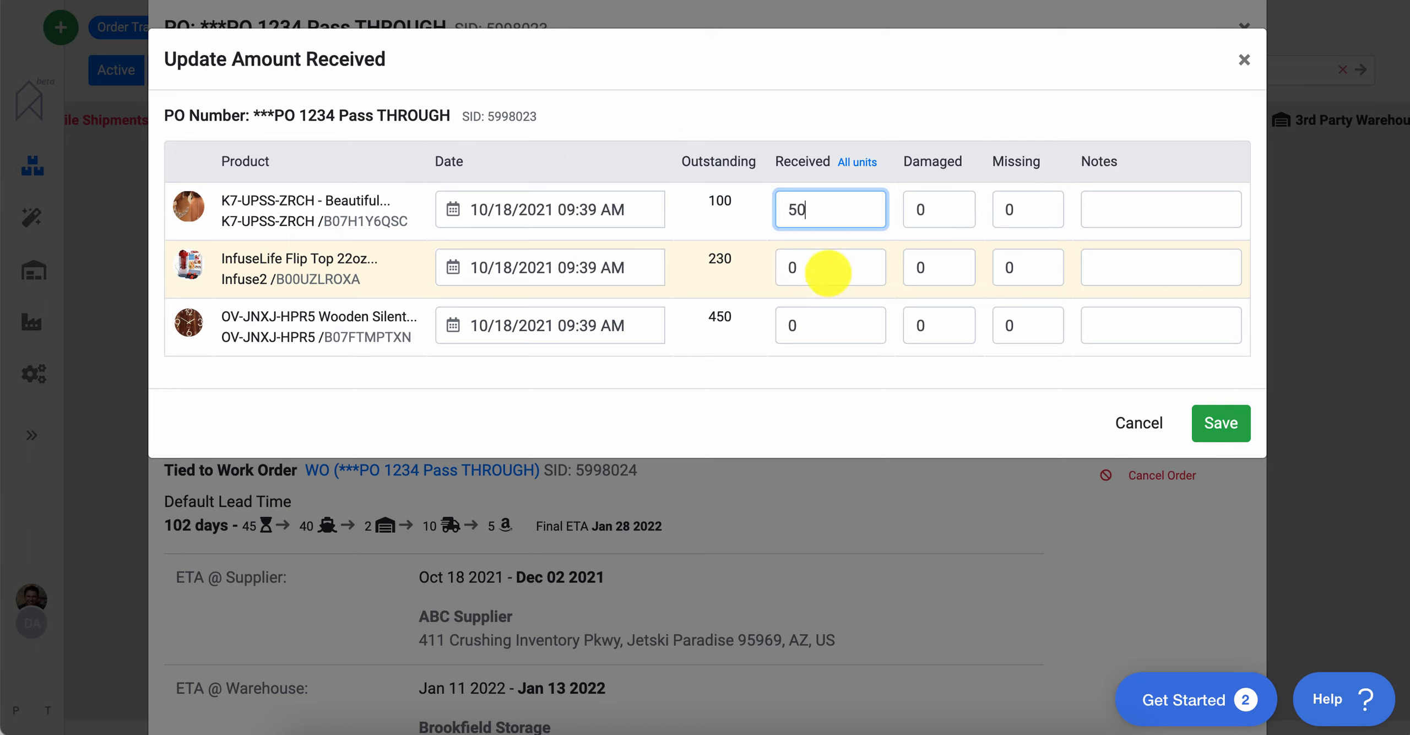
pyautogui.click(827, 268)
pyautogui.write('30')
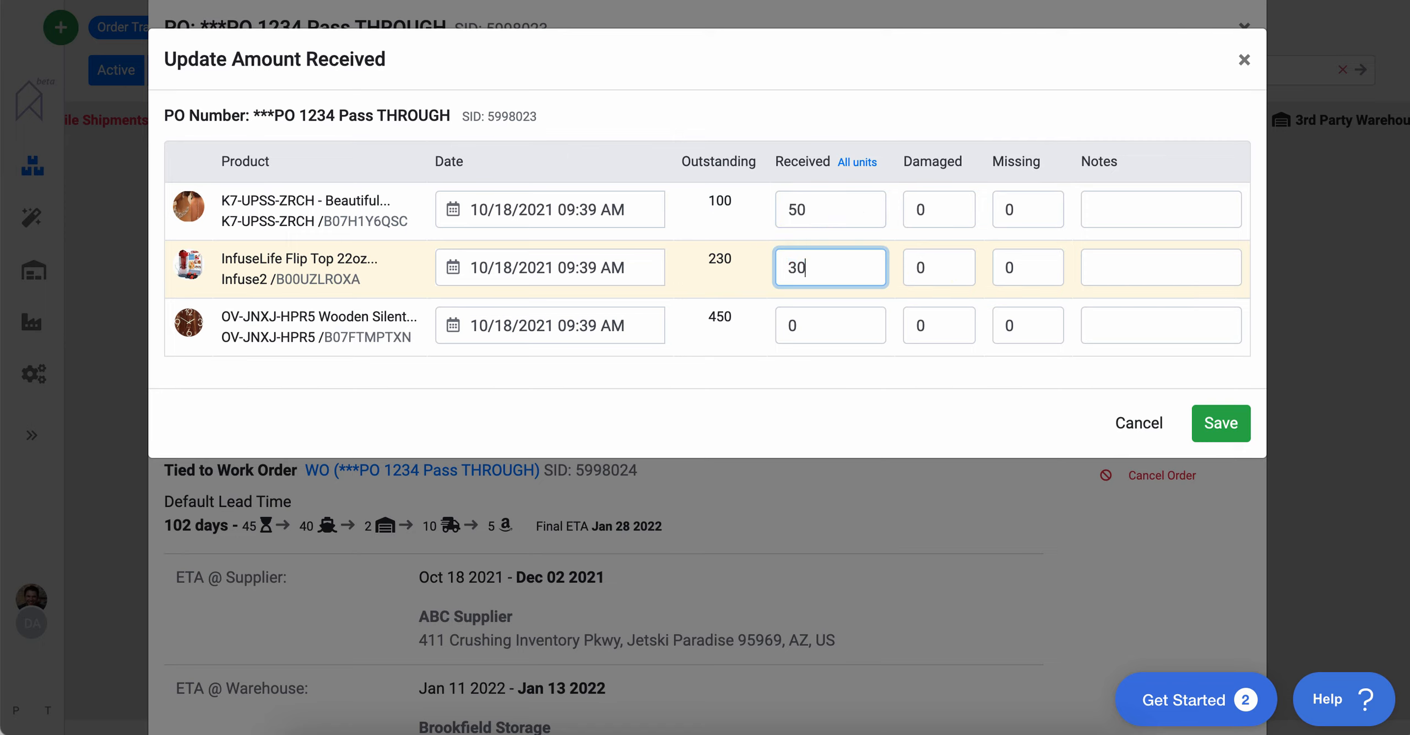
pyautogui.click(799, 323)
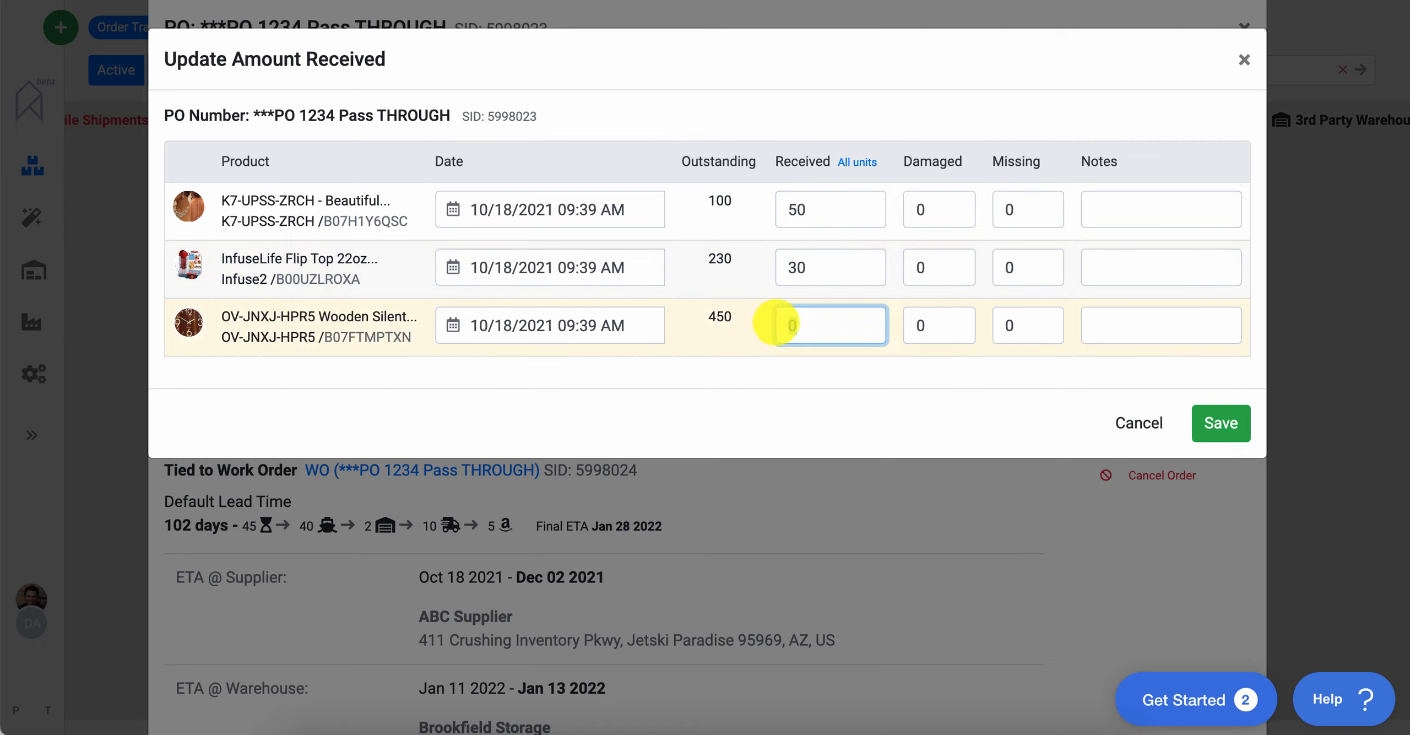
pyautogui.write('50')
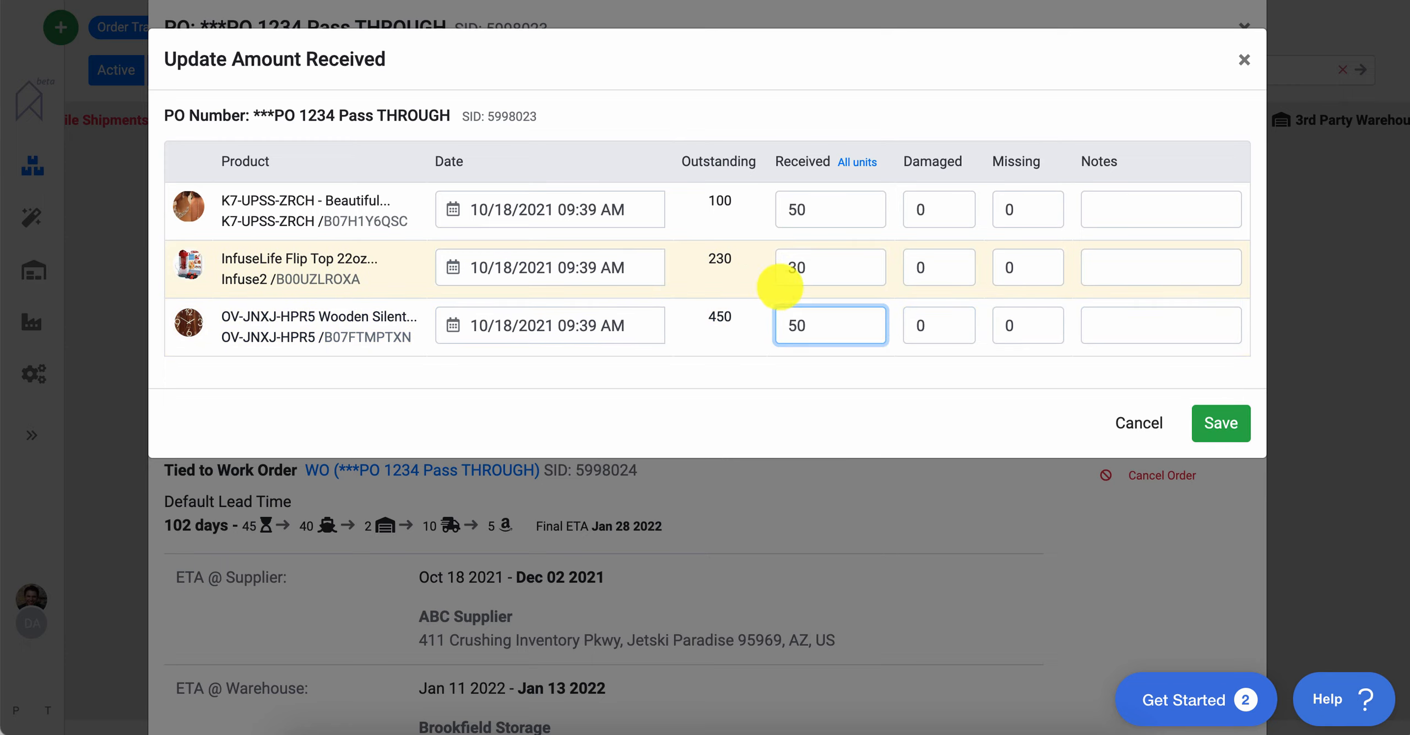
pyautogui.click(1219, 423)
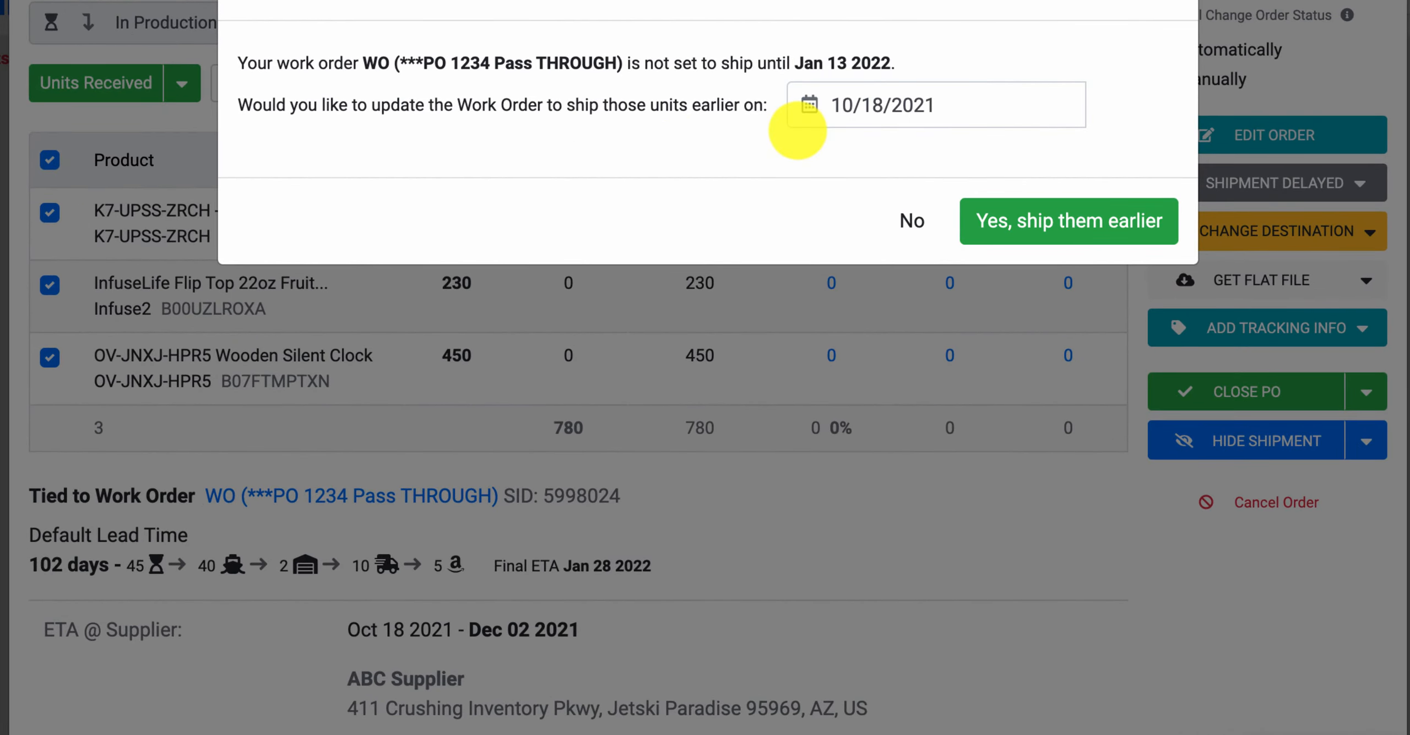
pyautogui.moveTo(792, 61); pyautogui.dragTo(898, 60)
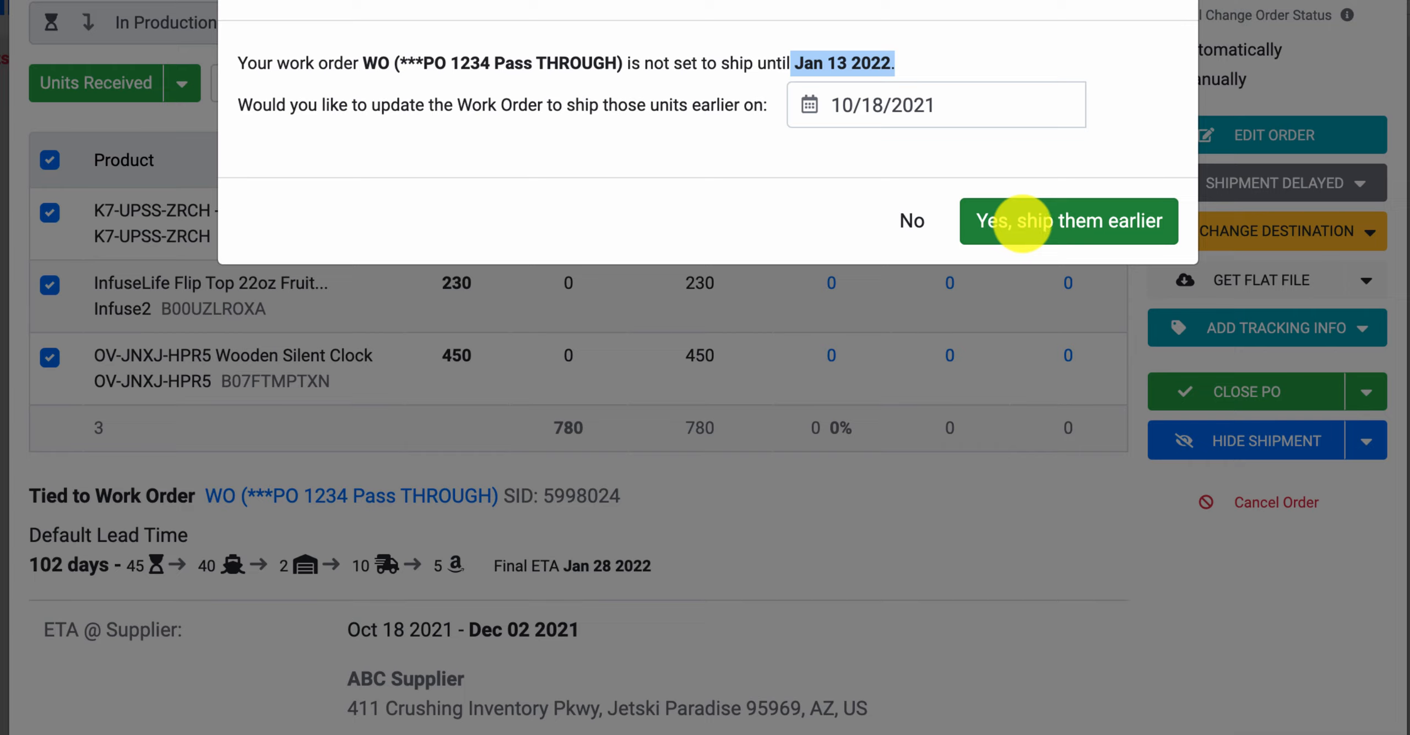
pyautogui.click(1022, 223)
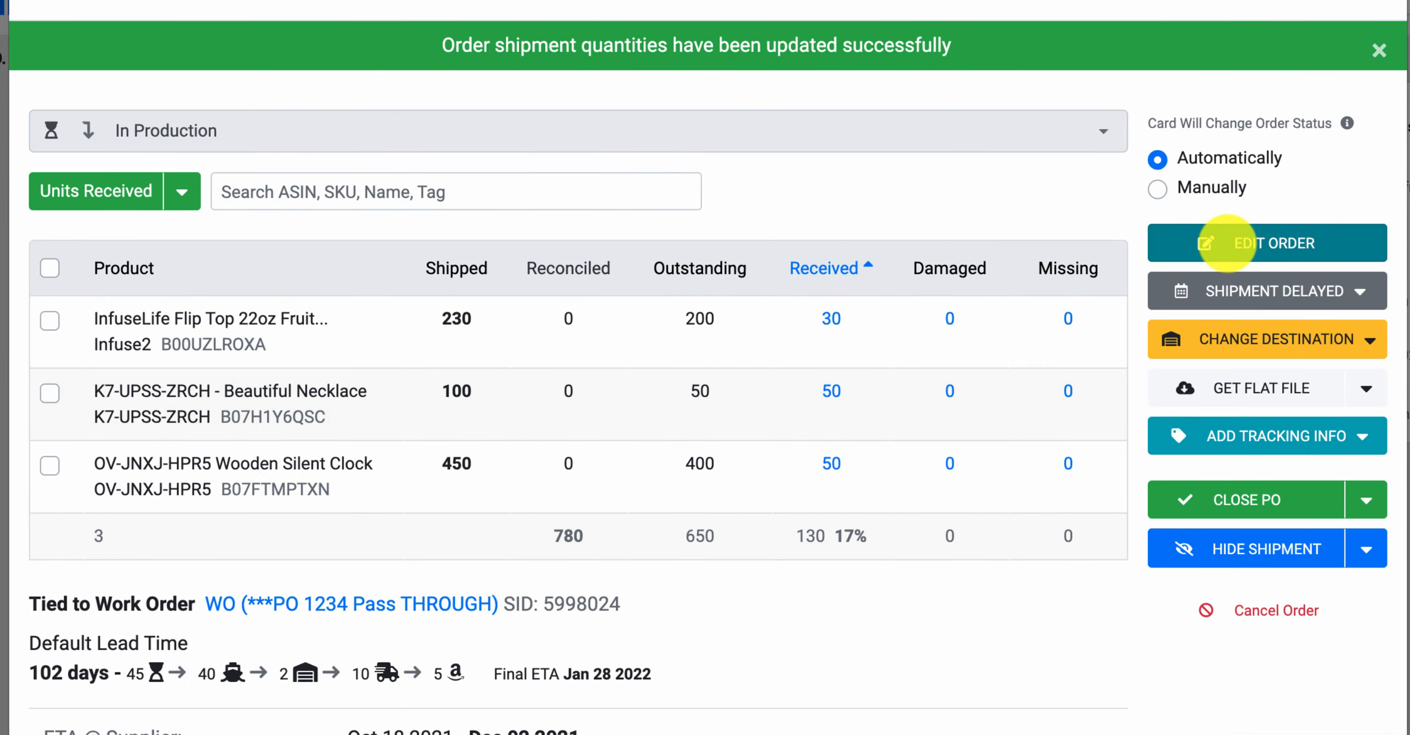
# Open the order for editing, examine the units and dates of the work order's two shipments, and return to the order tracker
pyautogui.click(1227, 243)
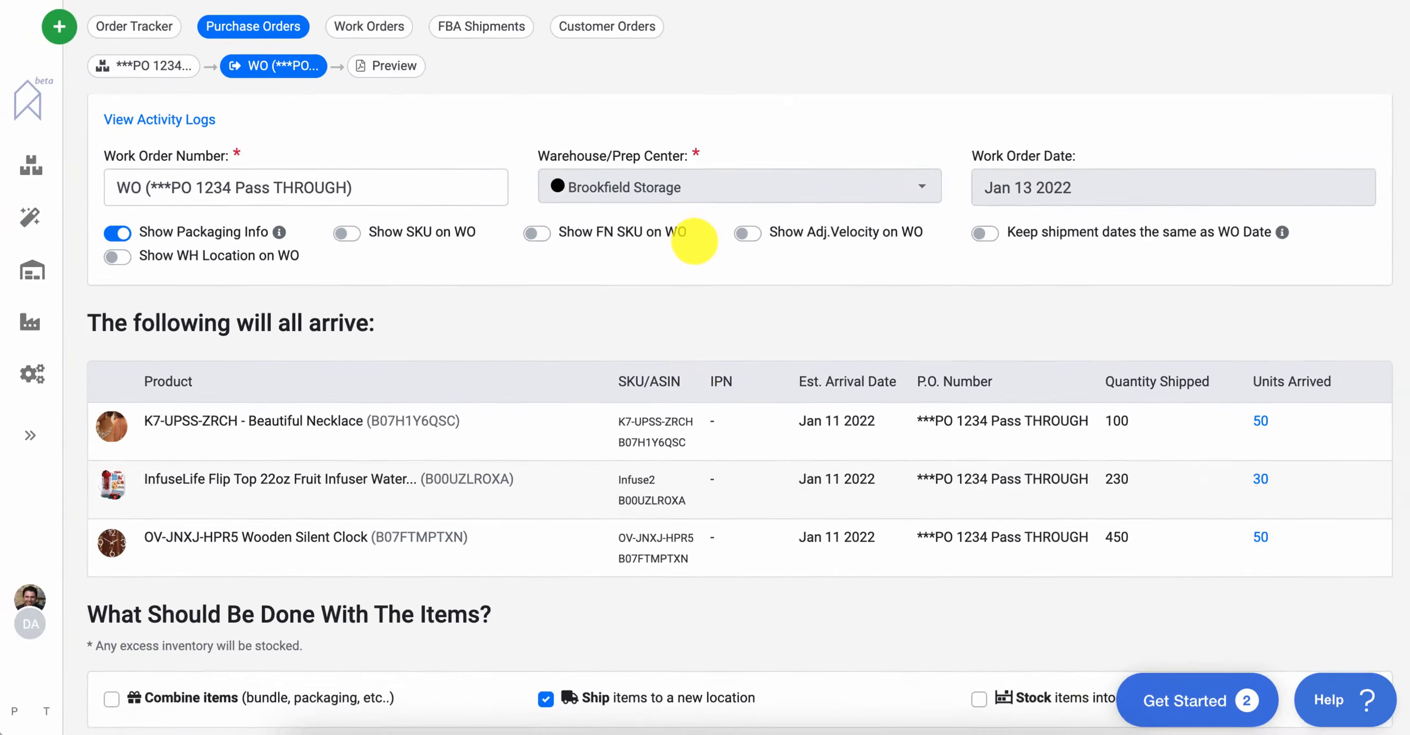
pyautogui.scroll(-5, 686, 236)
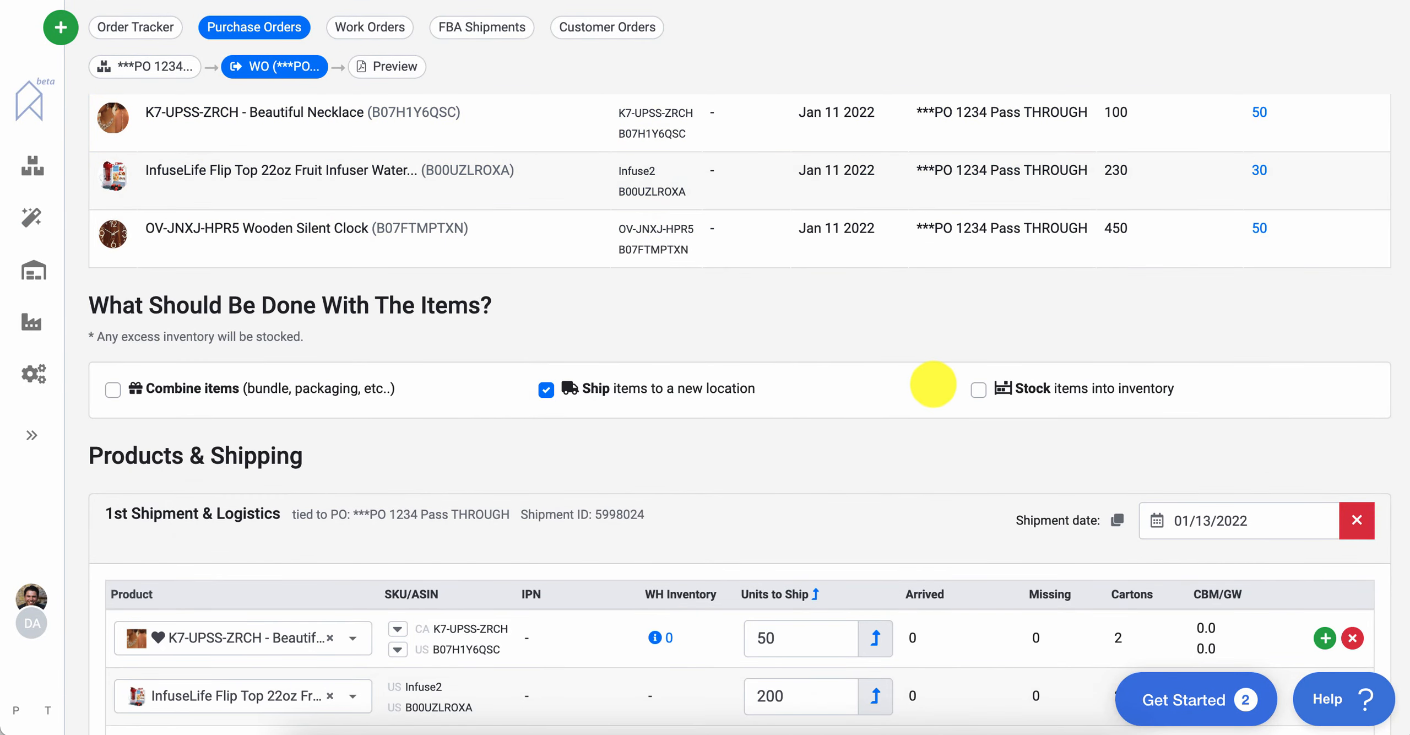
pyautogui.scroll(-3, 931, 380)
pyautogui.scroll(-1, 935, 381)
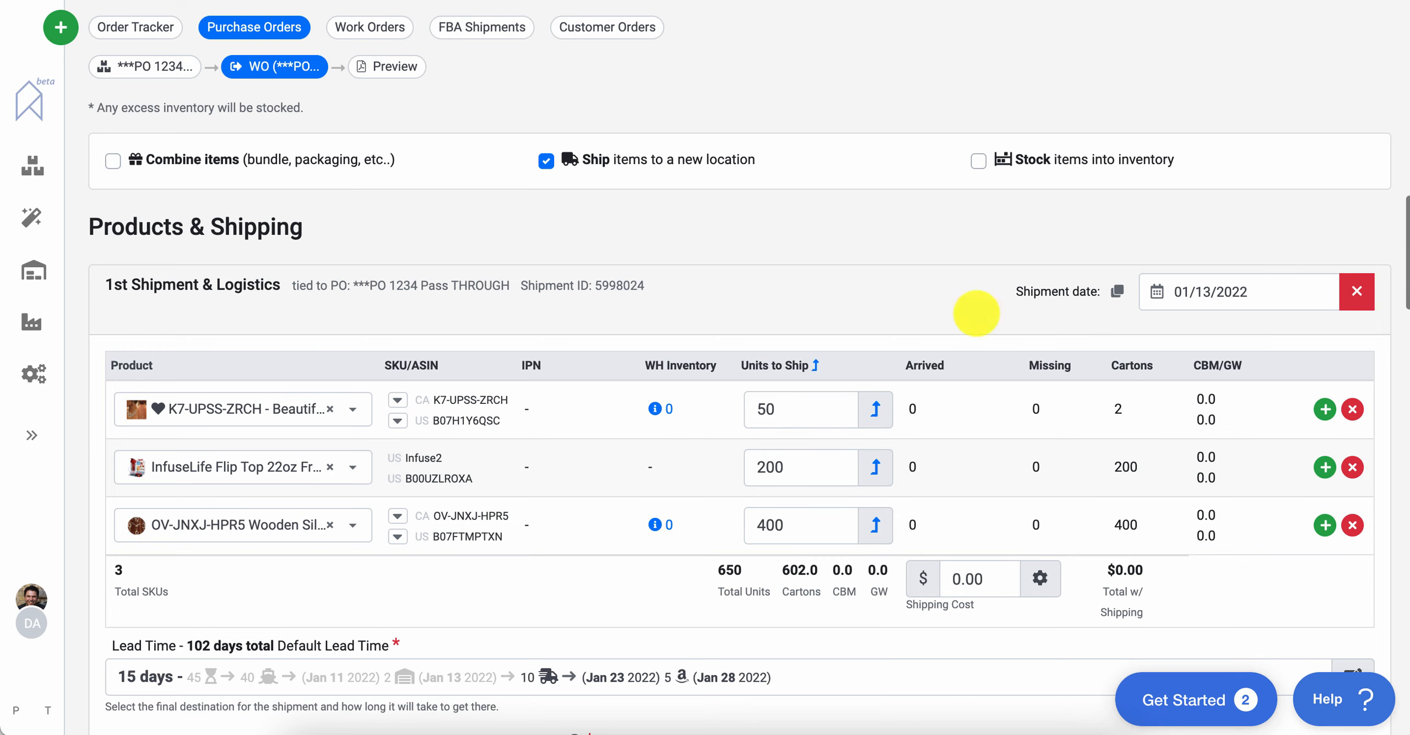
pyautogui.scroll(-2, 751, 510)
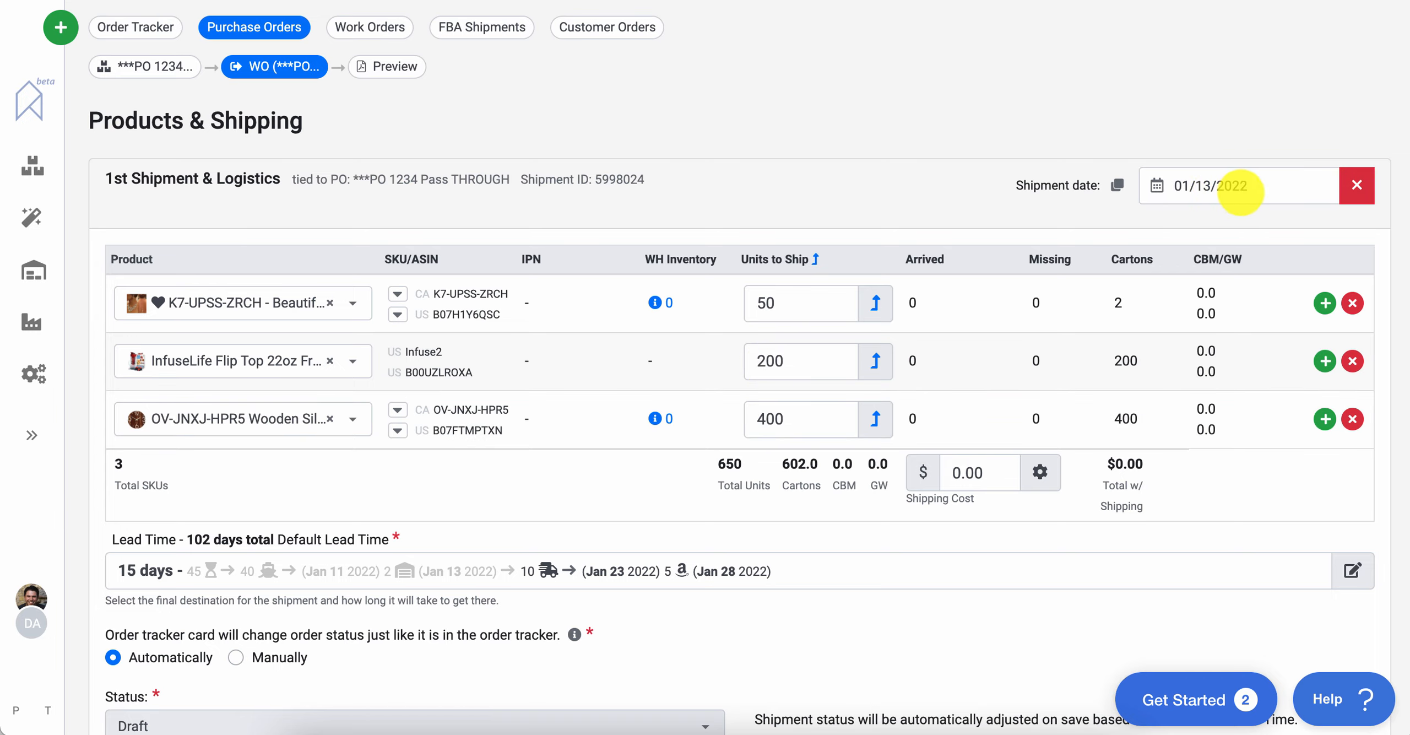
pyautogui.scroll(-15, 1193, 189)
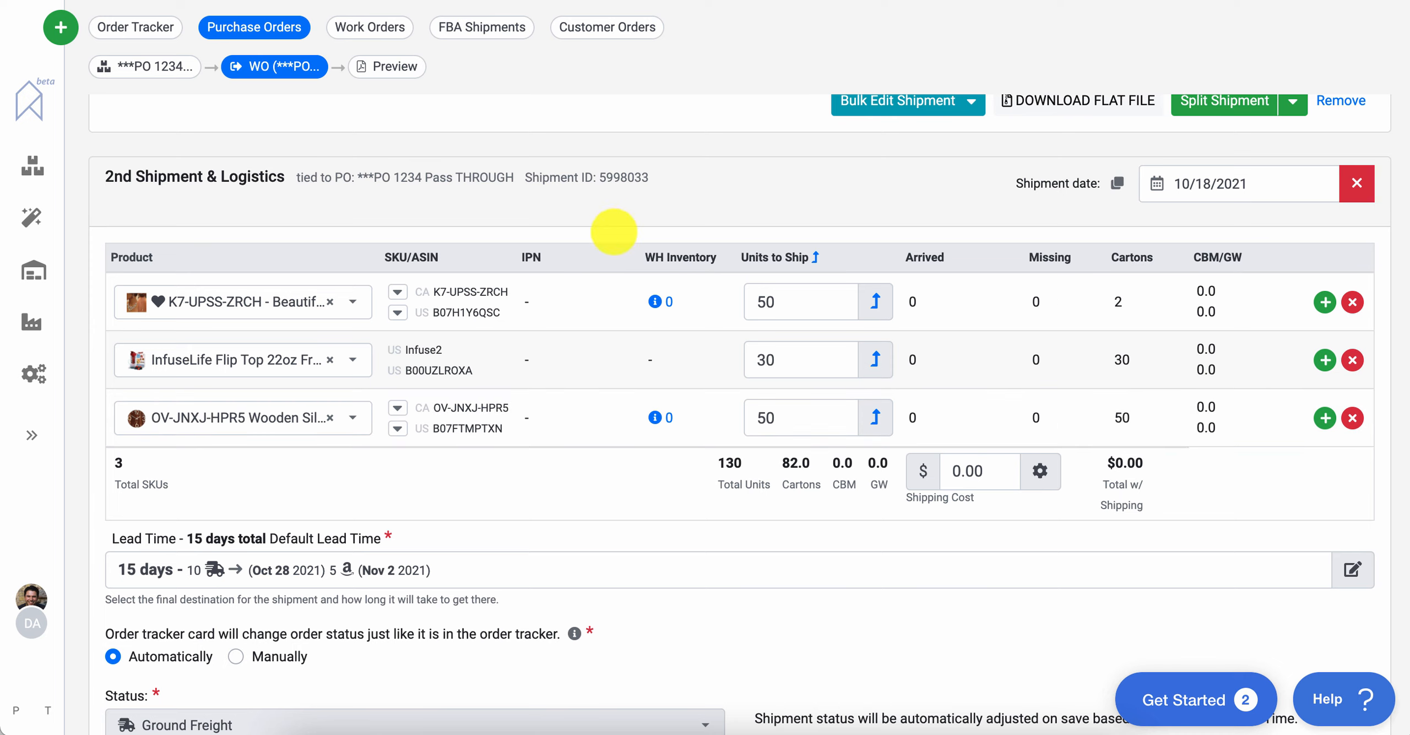
pyautogui.click(101, 26)
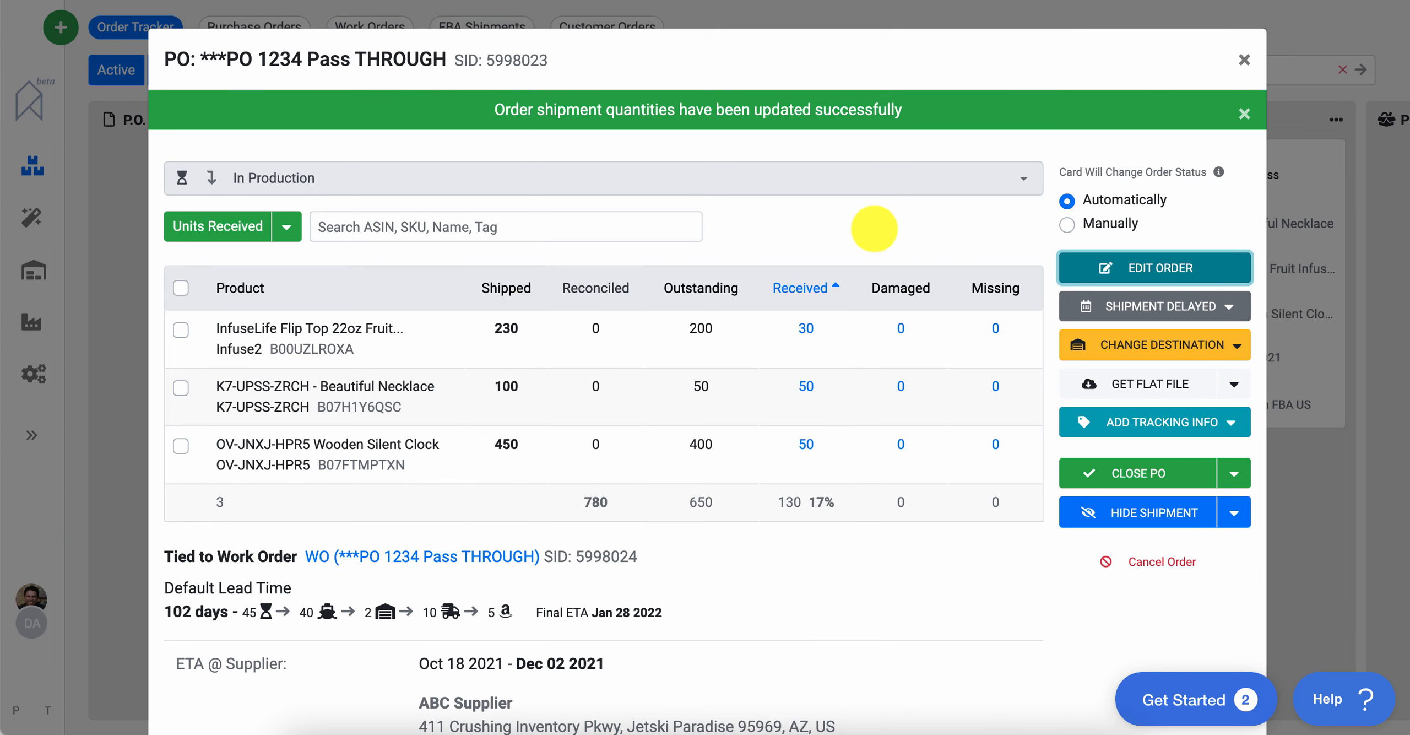
# Enter a shipment delay of 30 days for the purchase order and add the days to Ocean Freight
pyautogui.click(1183, 306)
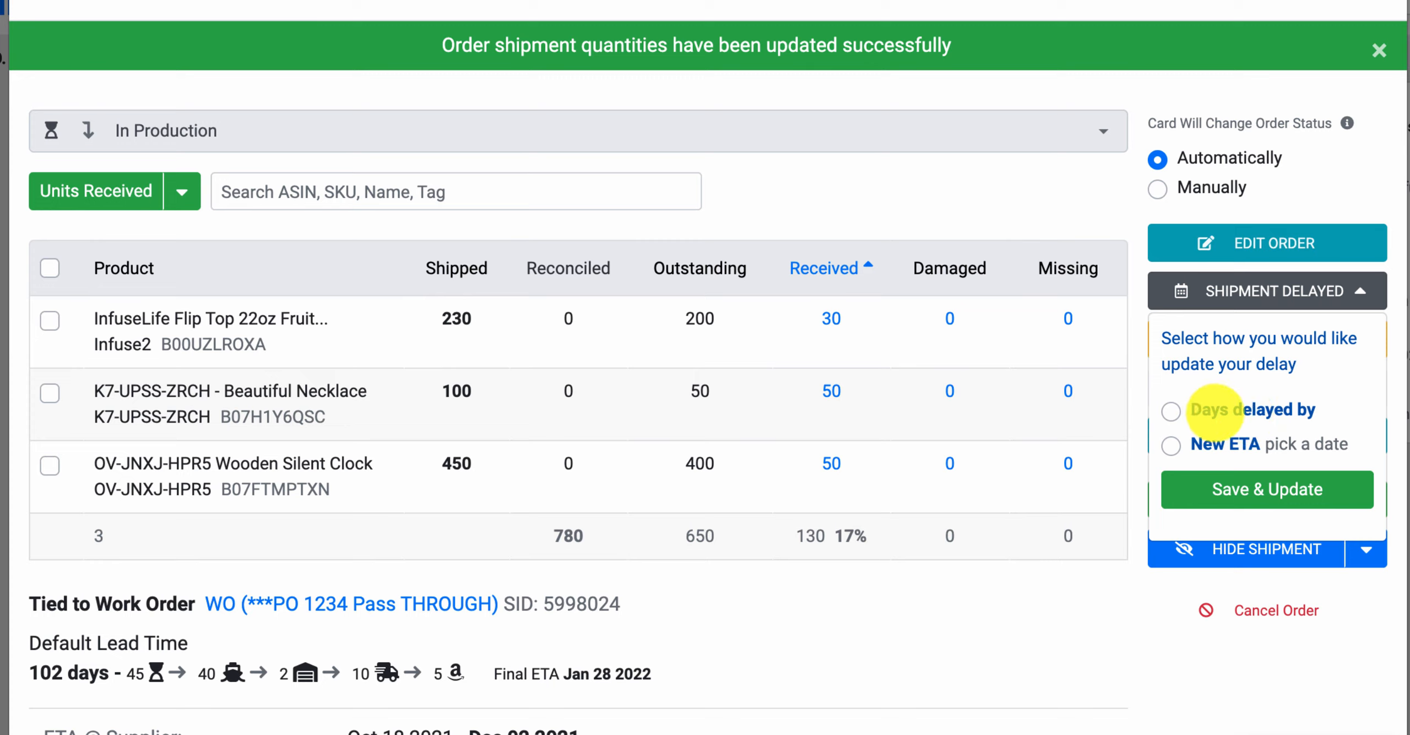
pyautogui.click(1171, 411)
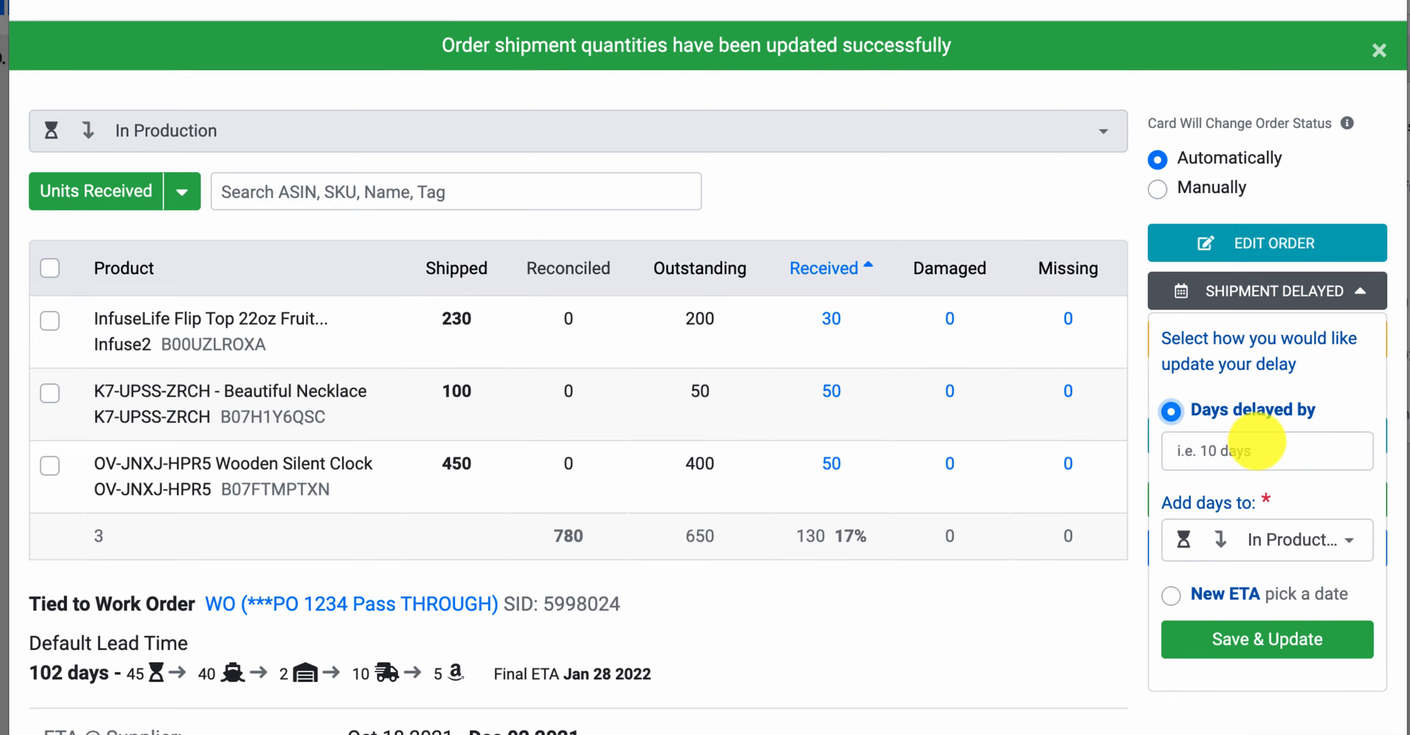
pyautogui.click(1254, 454)
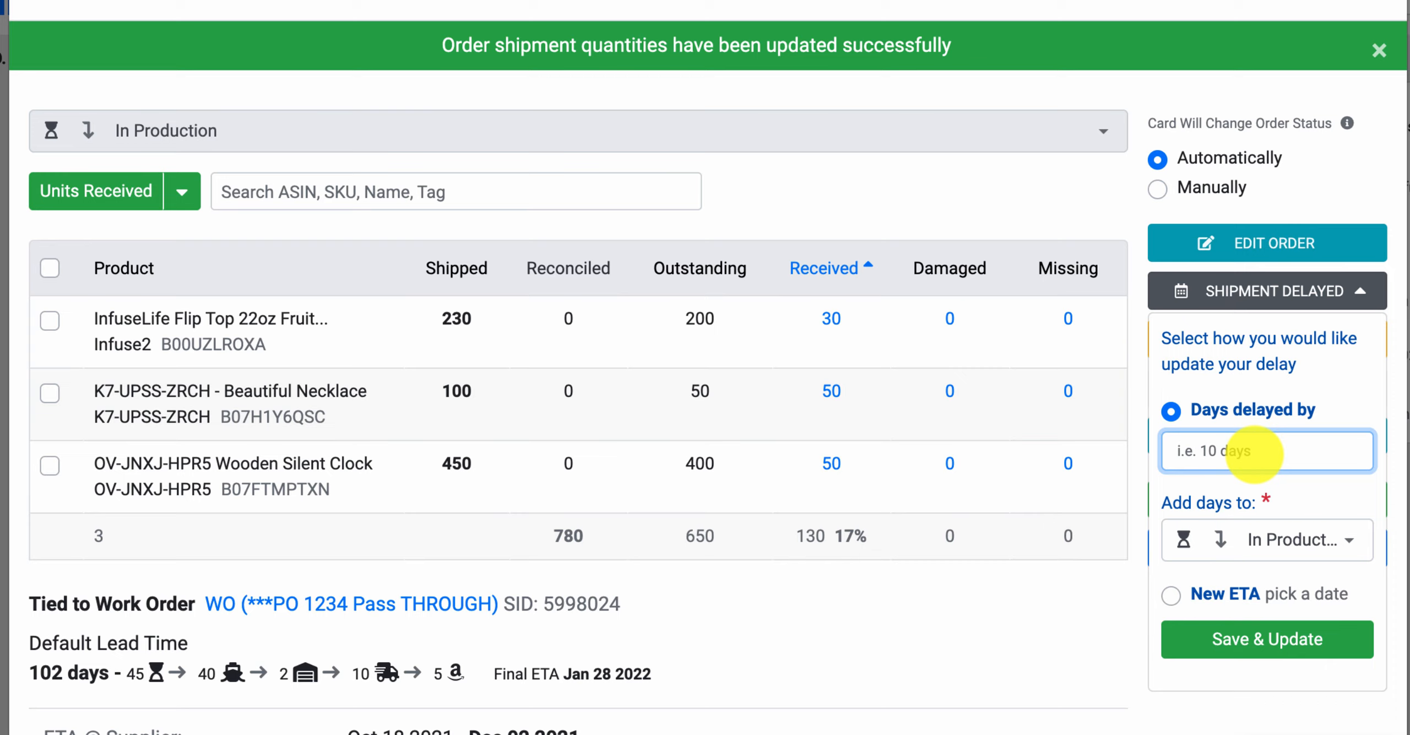
pyautogui.write('30')
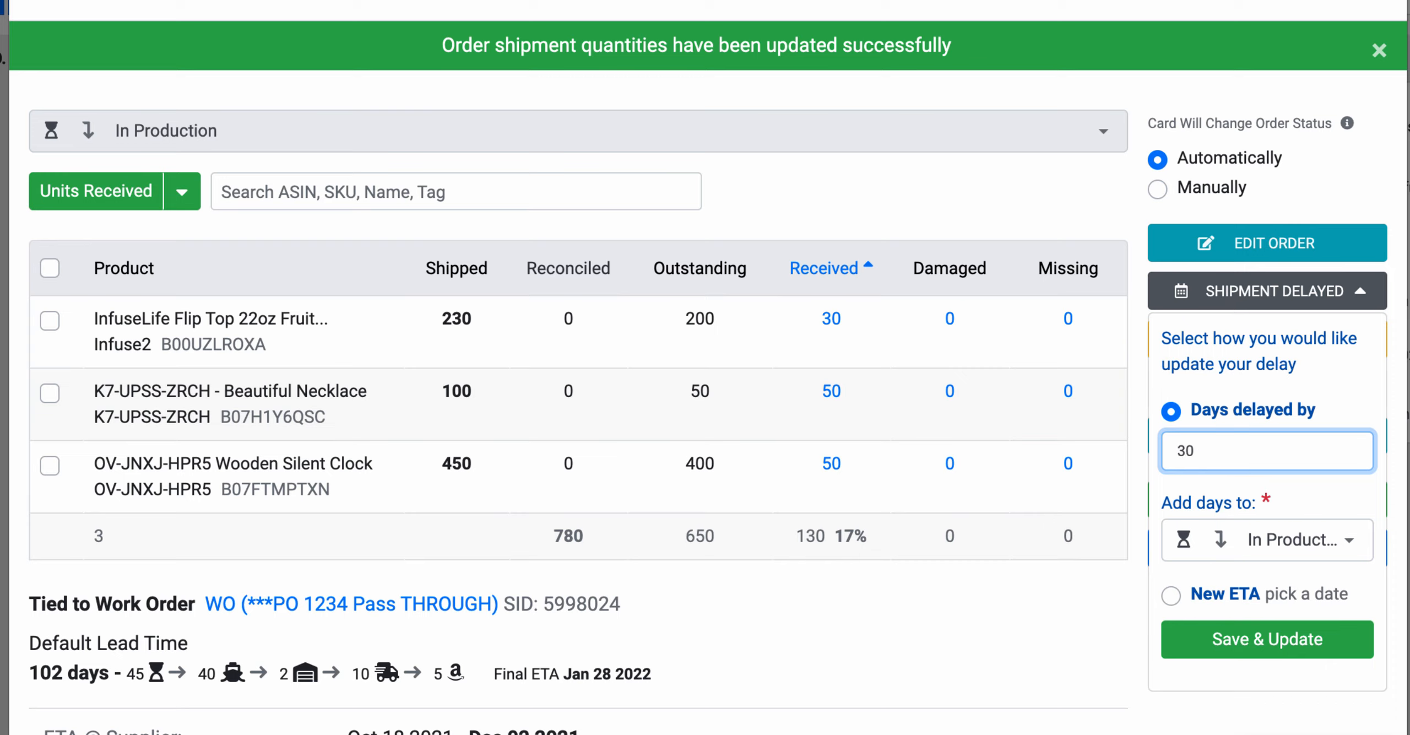
pyautogui.click(1294, 539)
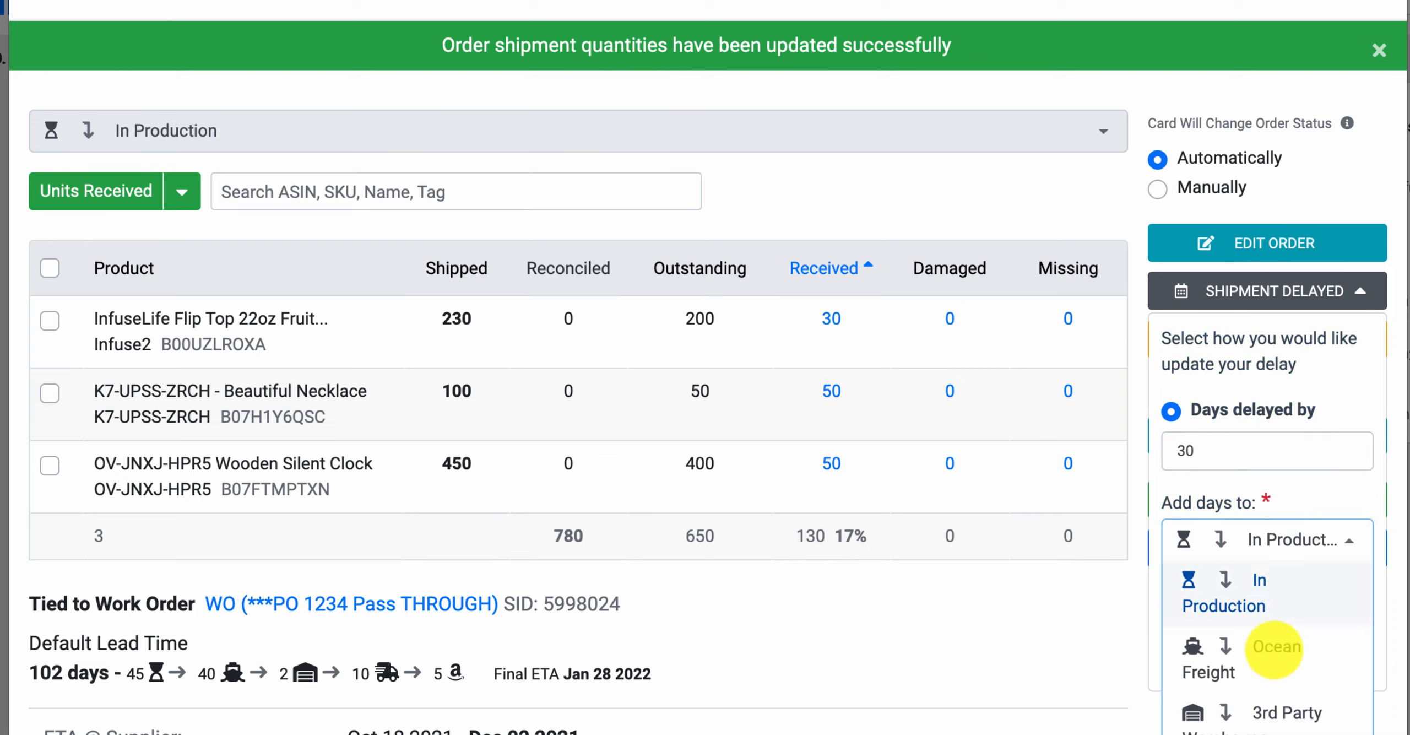
pyautogui.click(1275, 650)
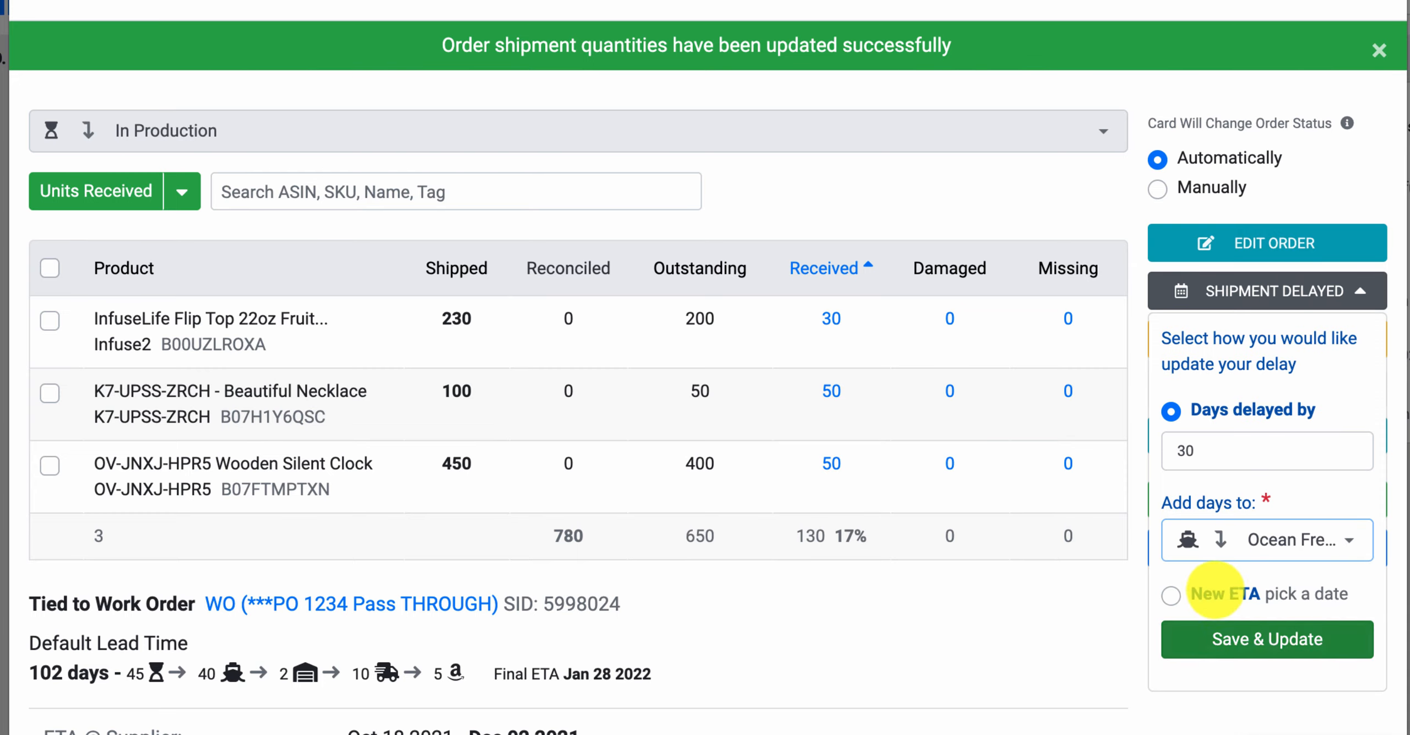
# Switch the shipment delay to a new ETA, open its date for editing, and close the delay options without saving
pyautogui.click(1171, 594)
pyautogui.scroll(-1, 1232, 583)
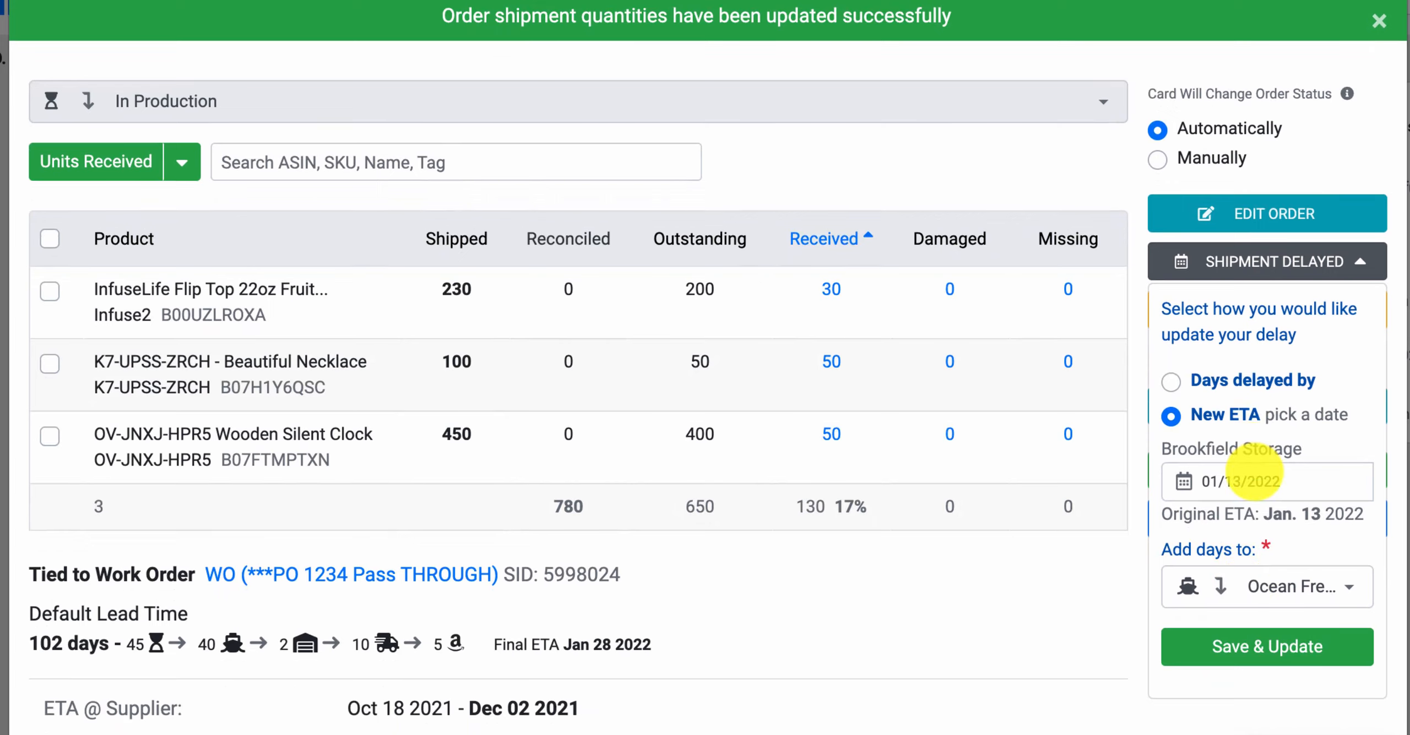
pyautogui.click(1242, 480)
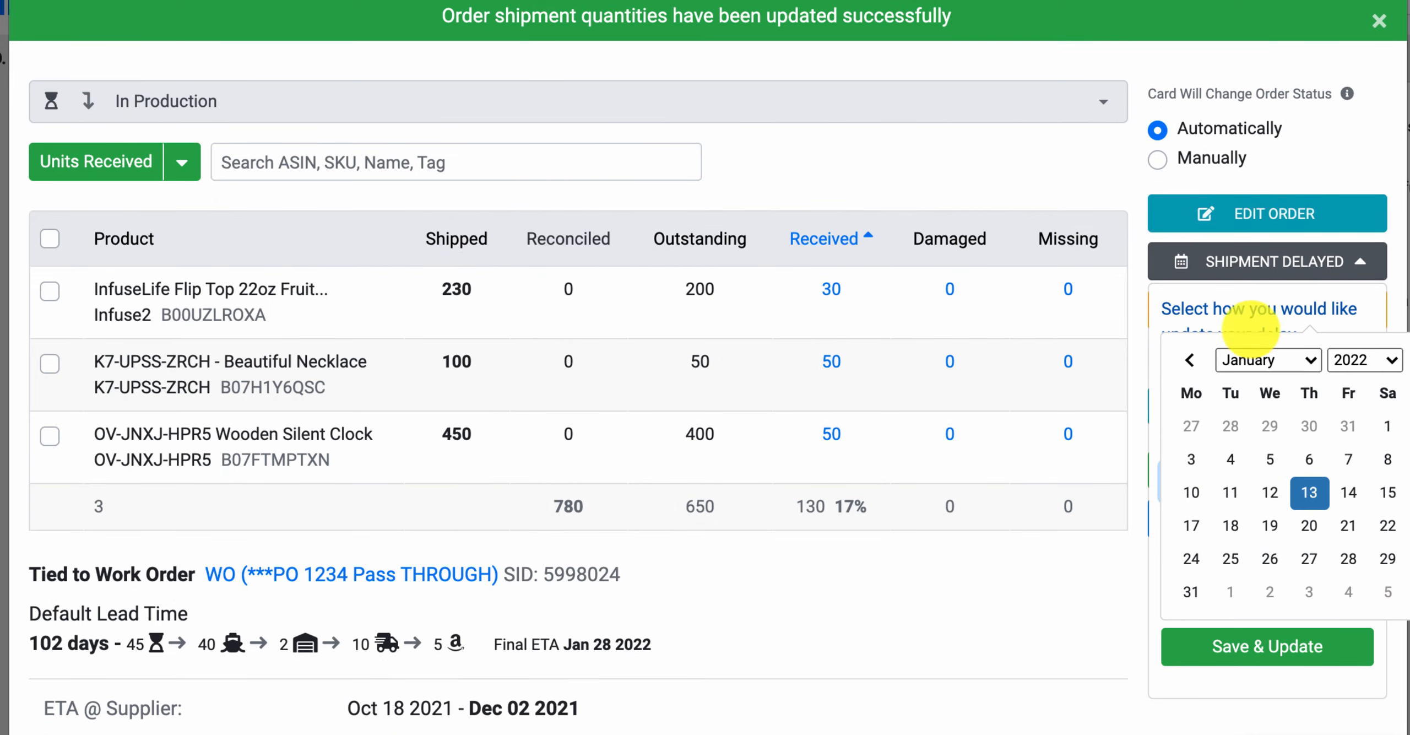
pyautogui.click(1335, 262)
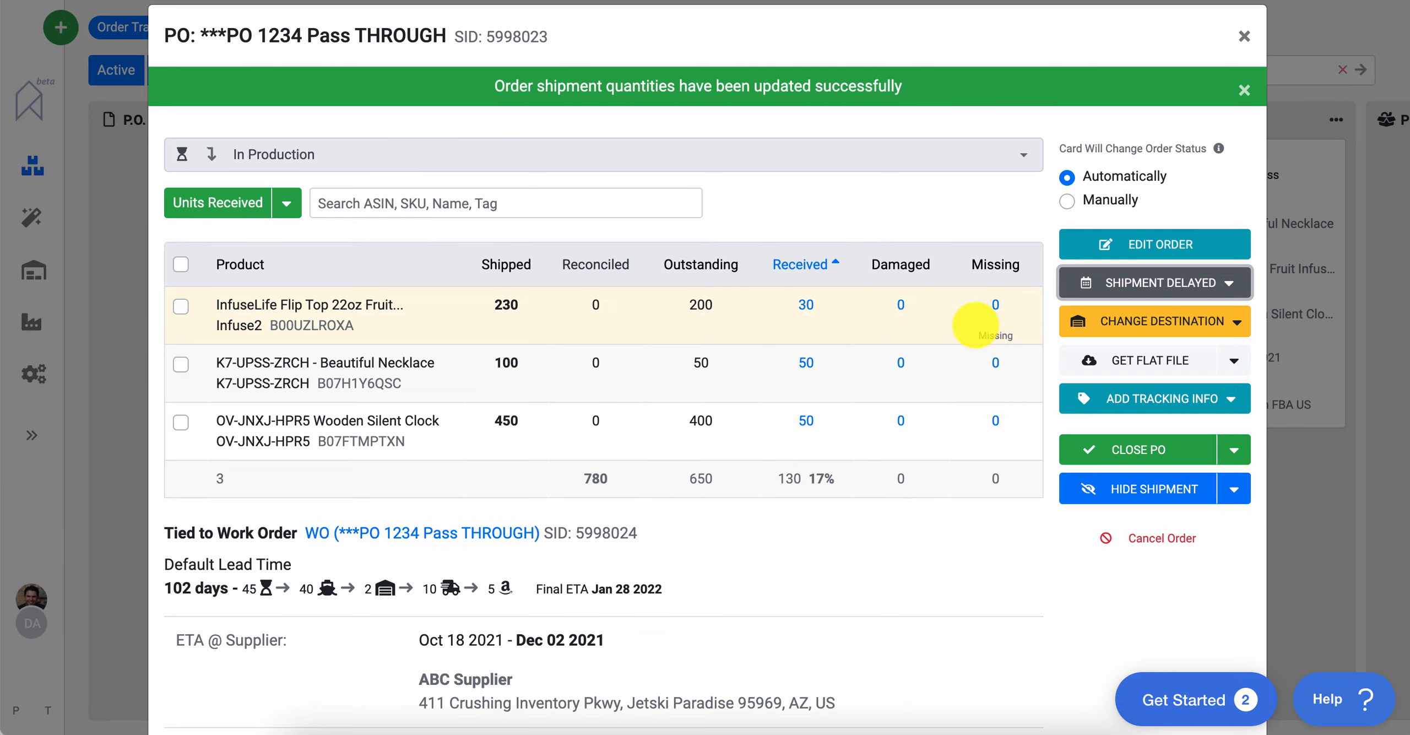
# For all three products, record 200 InfuseLife bottles received, 50 necklaces missing and 400 wooden clocks received, and save
pyautogui.click(180, 263)
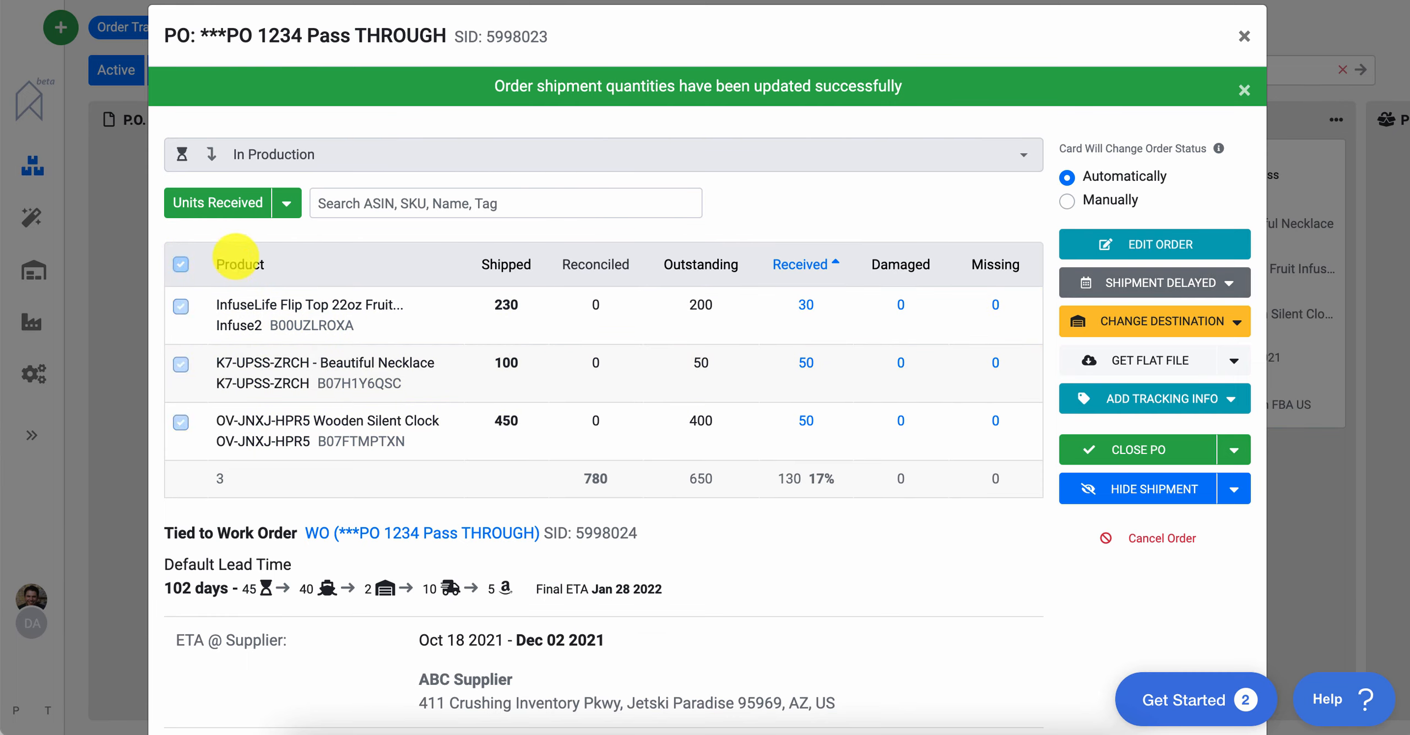
pyautogui.click(215, 204)
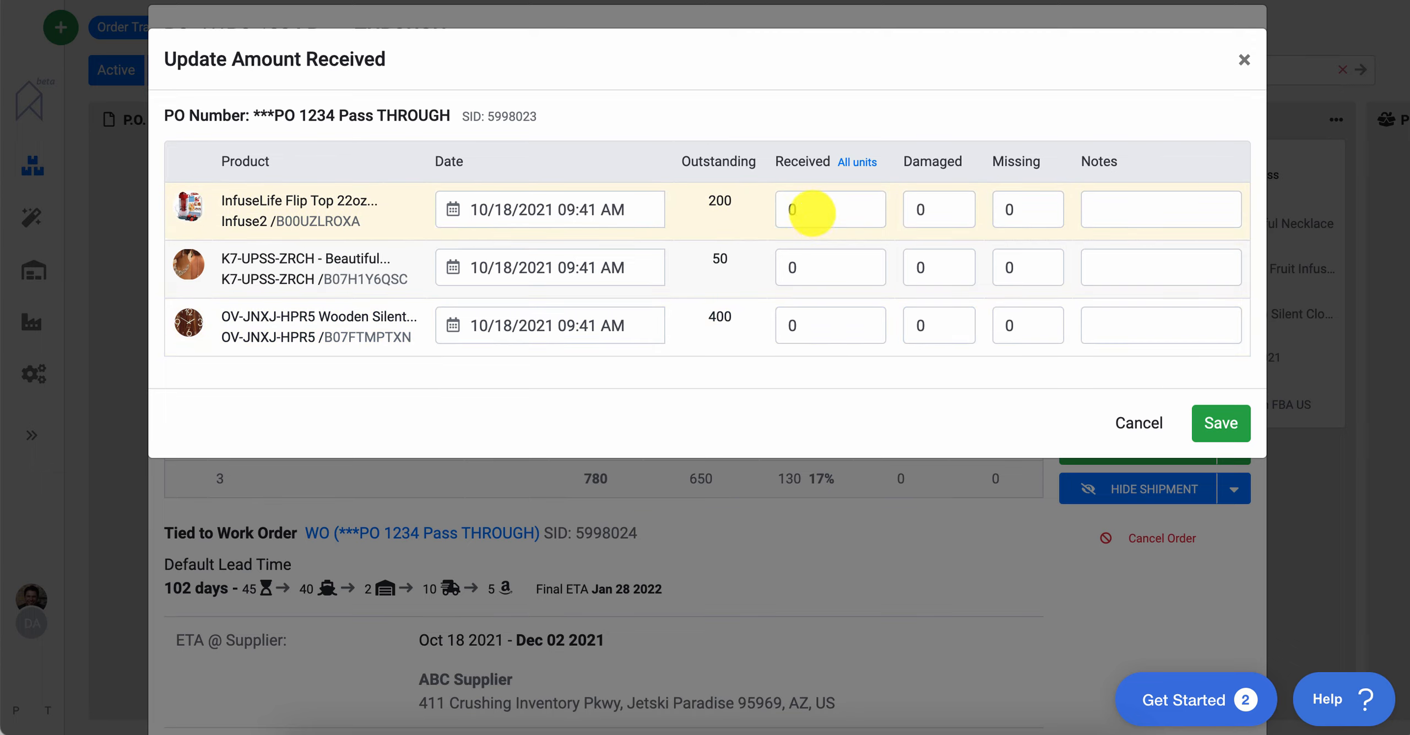
pyautogui.click(811, 213)
pyautogui.write('200')
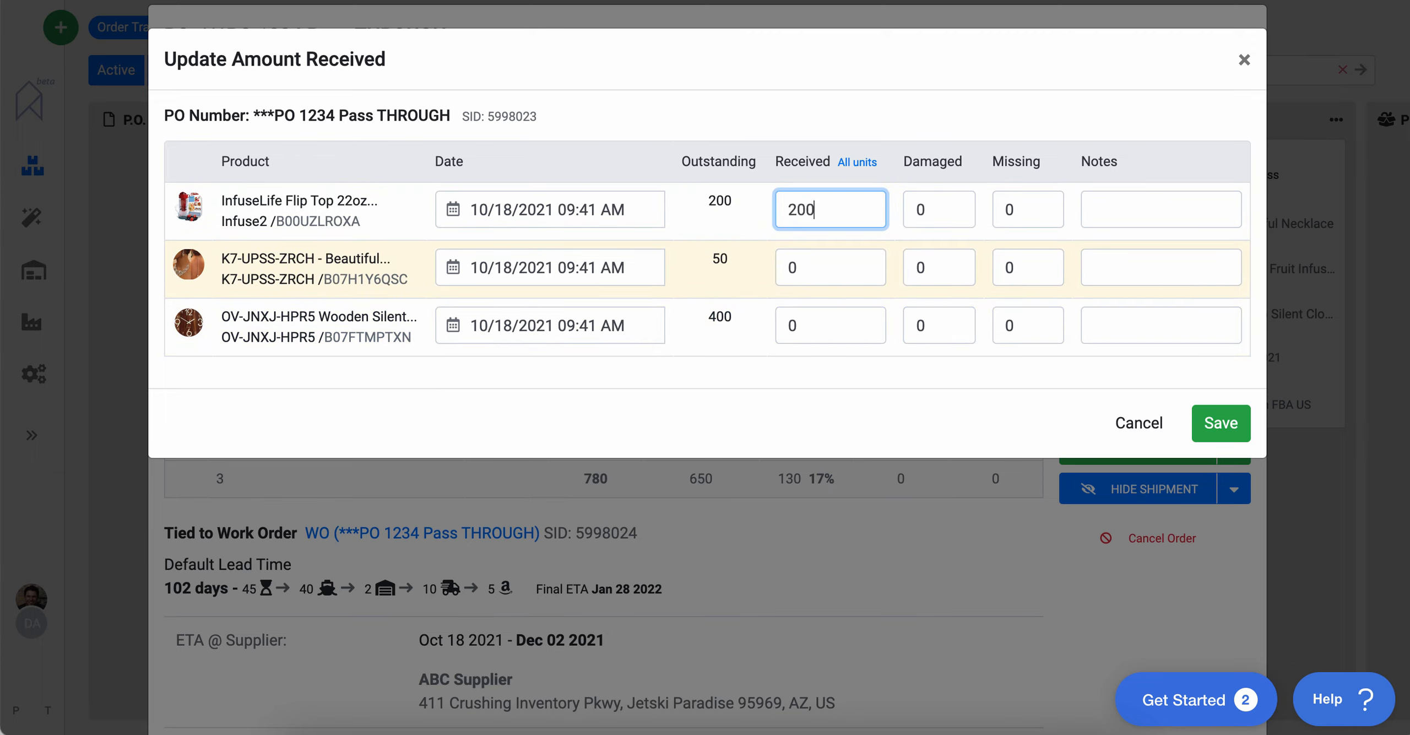
pyautogui.click(786, 263)
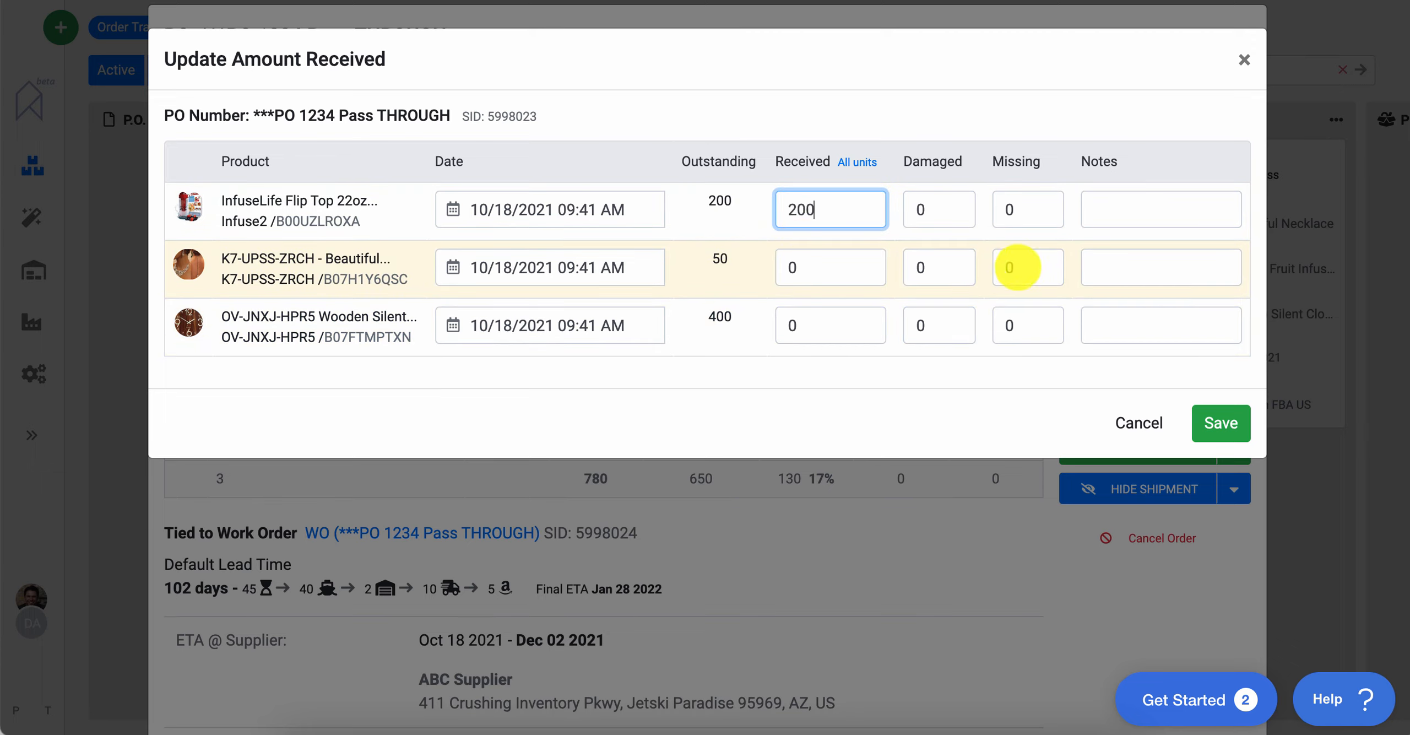
pyautogui.click(999, 267)
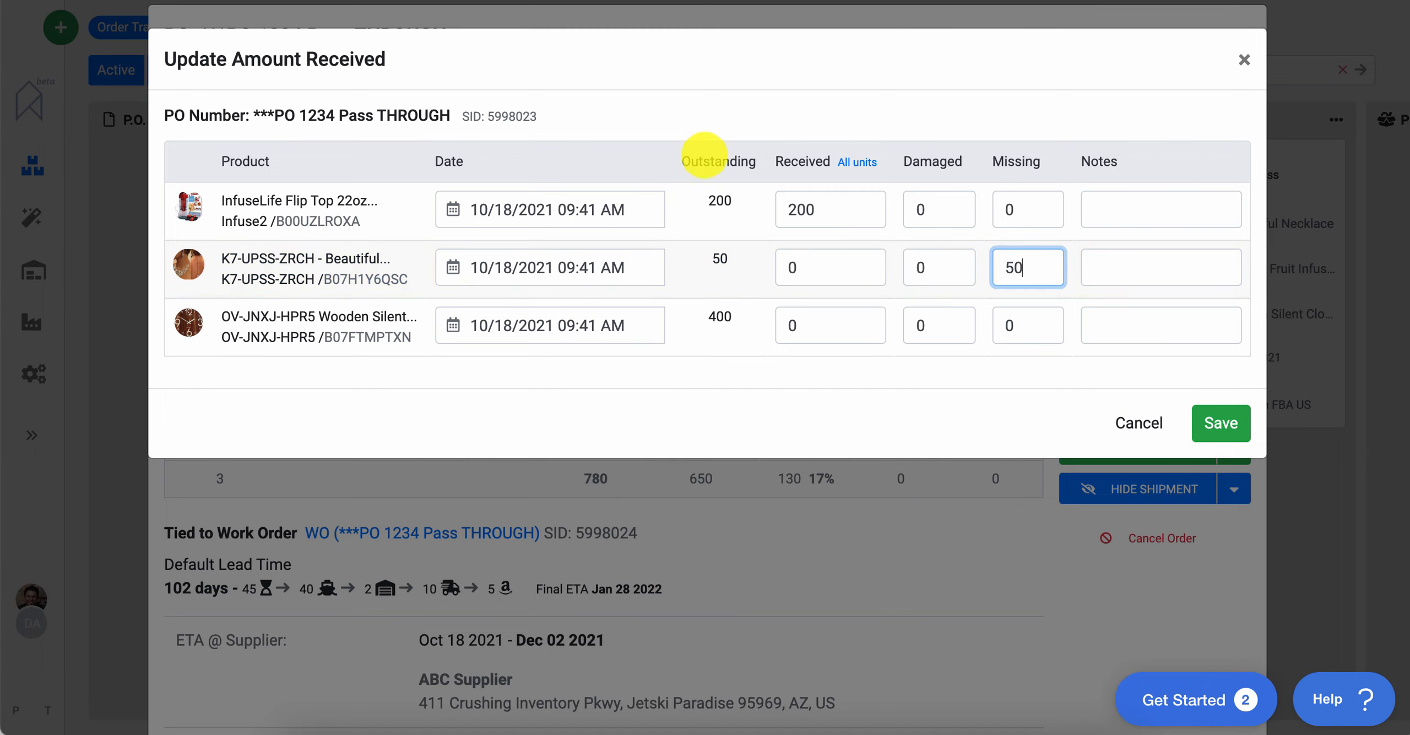
pyautogui.click(780, 325)
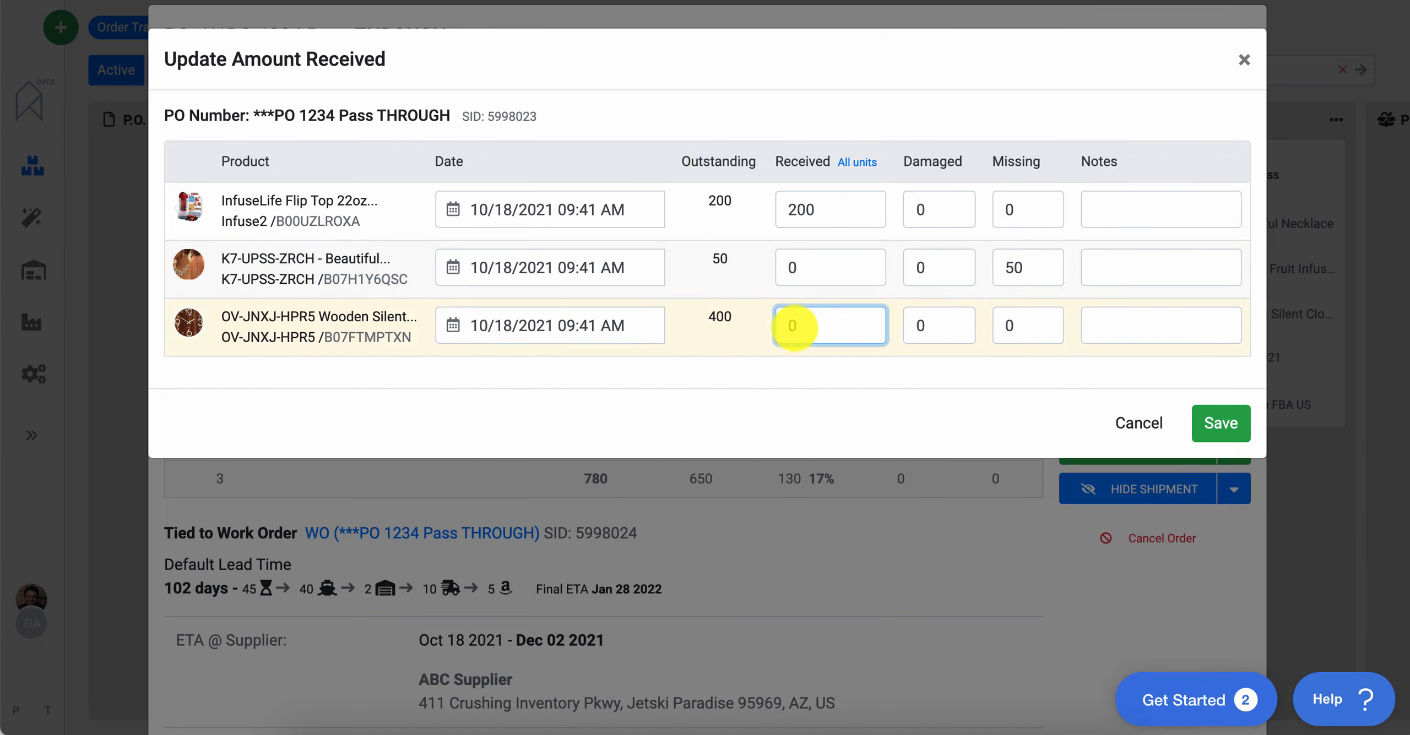
pyautogui.write('4')
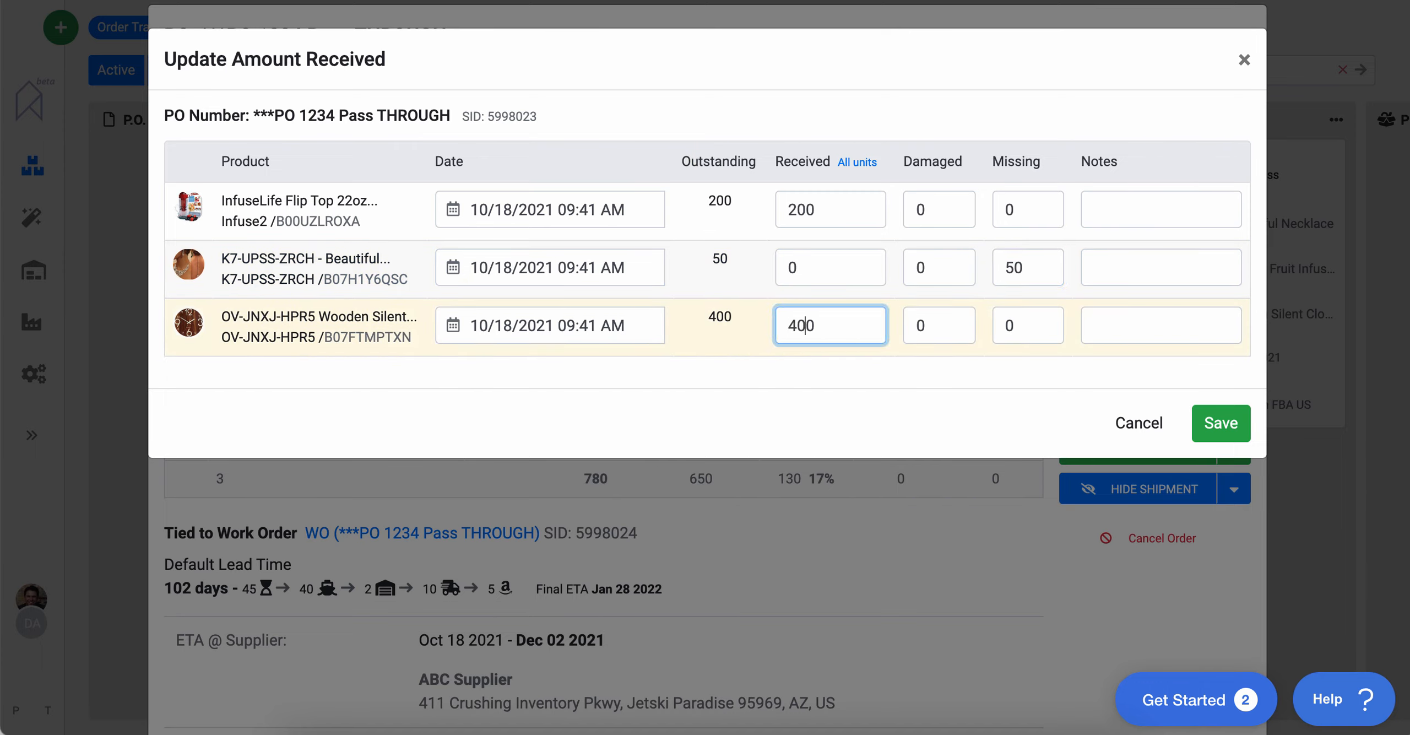
pyautogui.write('0')
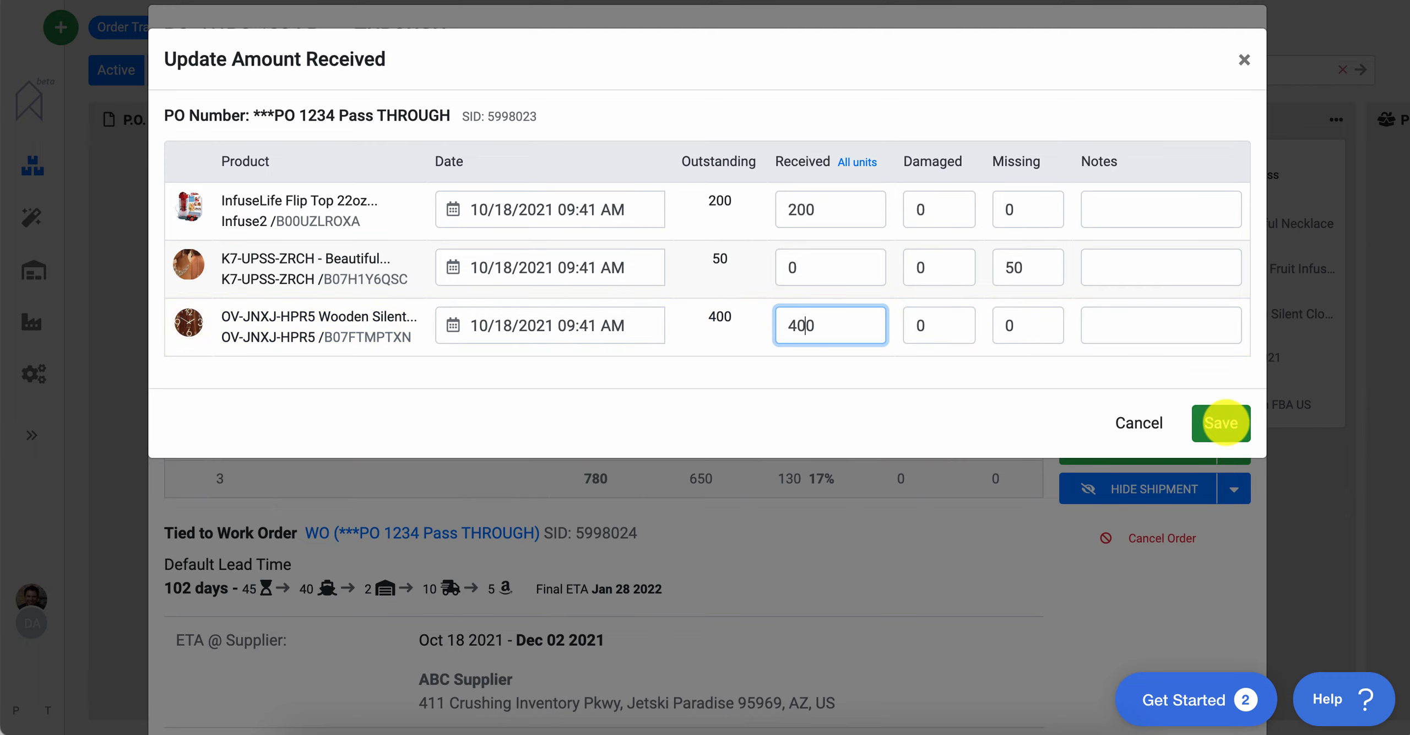
pyautogui.click(1223, 423)
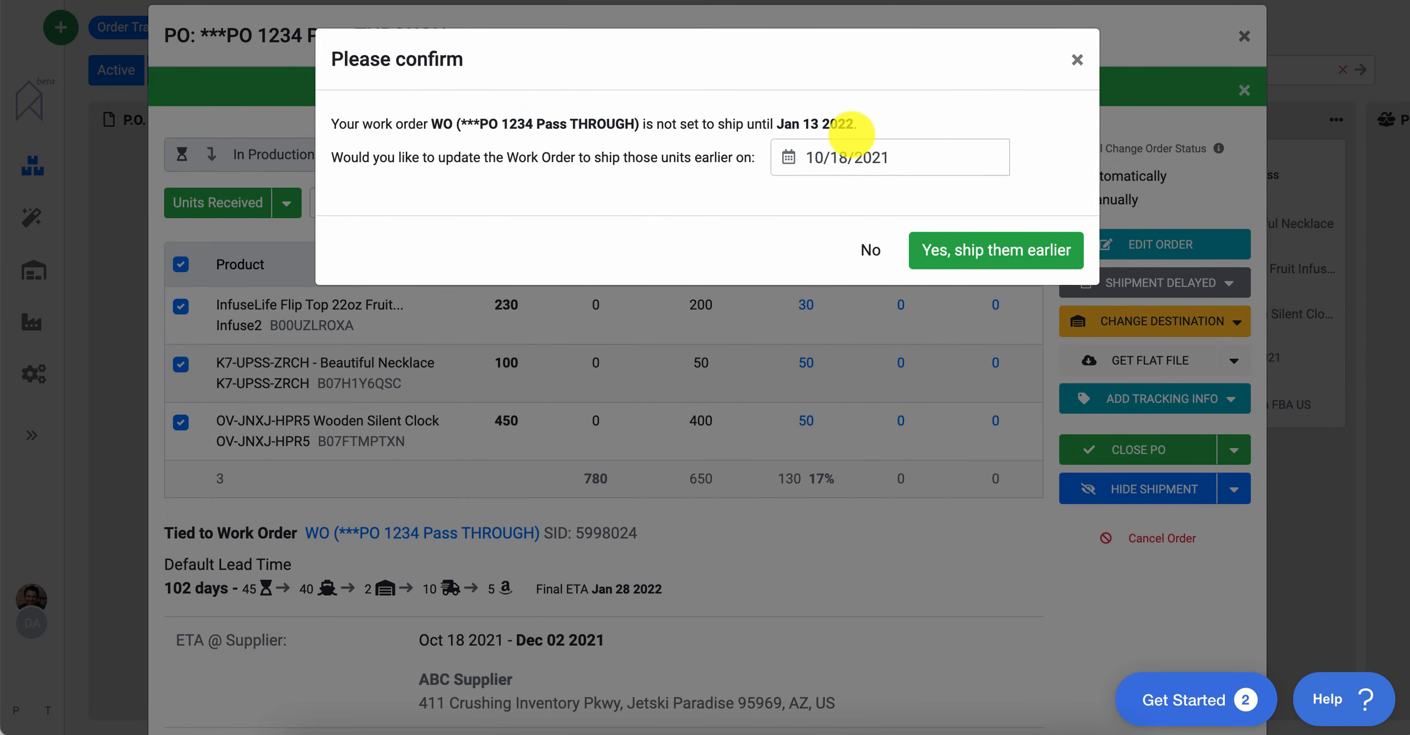
# Set the work order's earlier ship date for the received units to 10/31/2021 and agree to ship them earlier
pyautogui.click(828, 158)
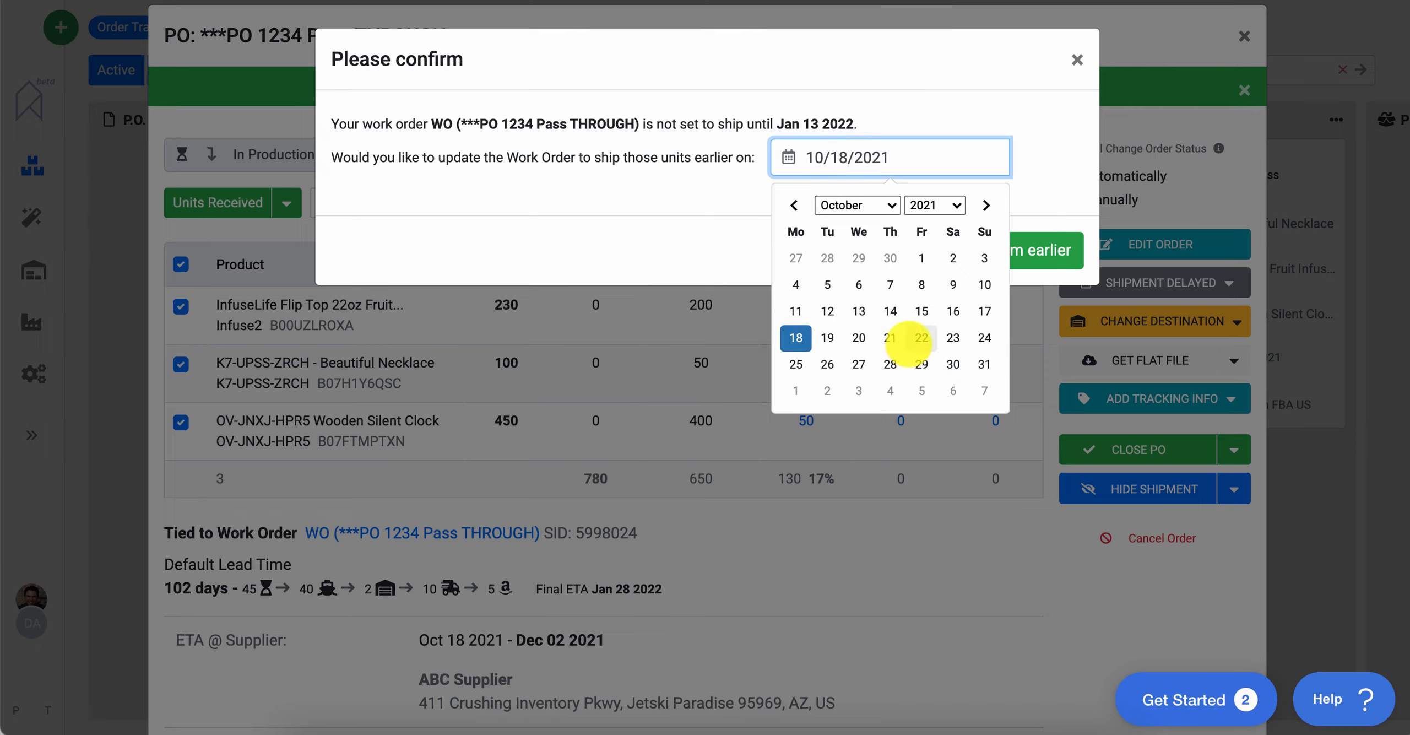
pyautogui.click(985, 364)
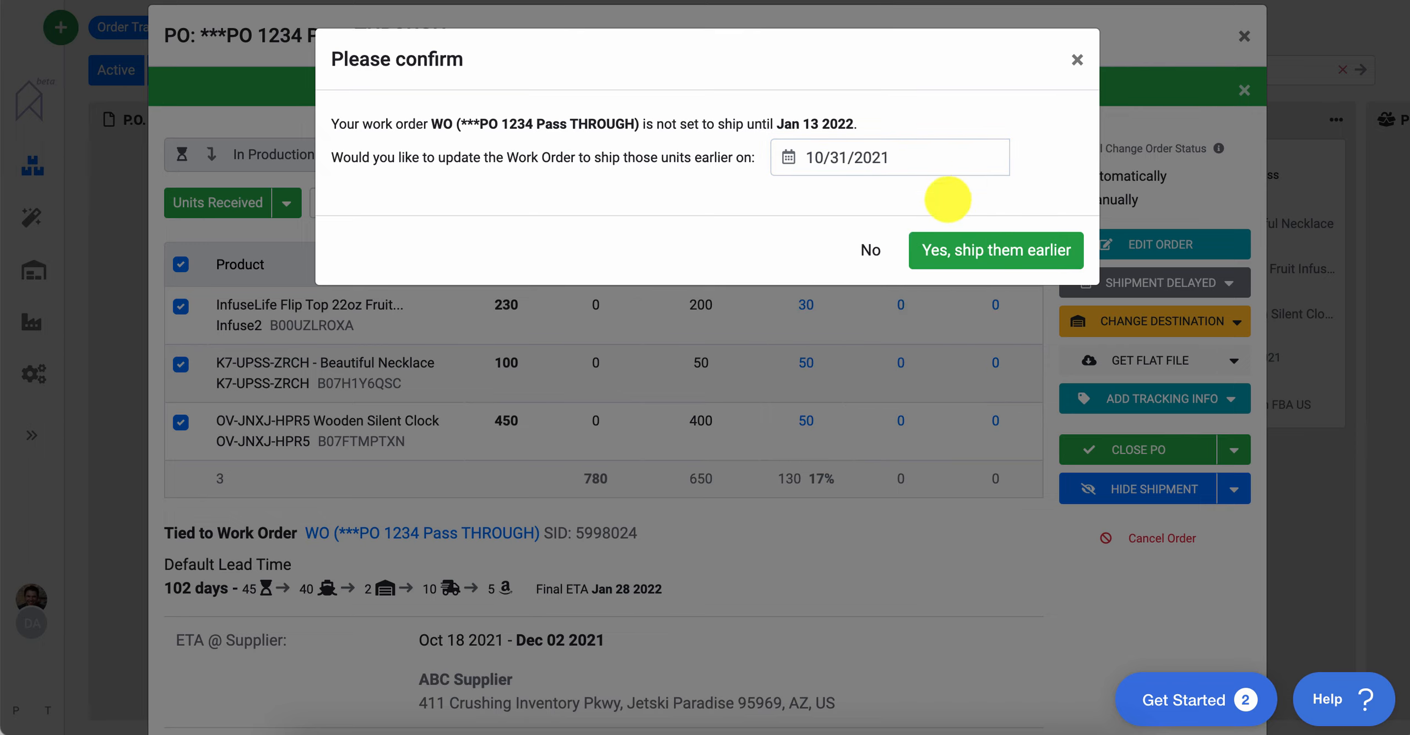
pyautogui.click(998, 252)
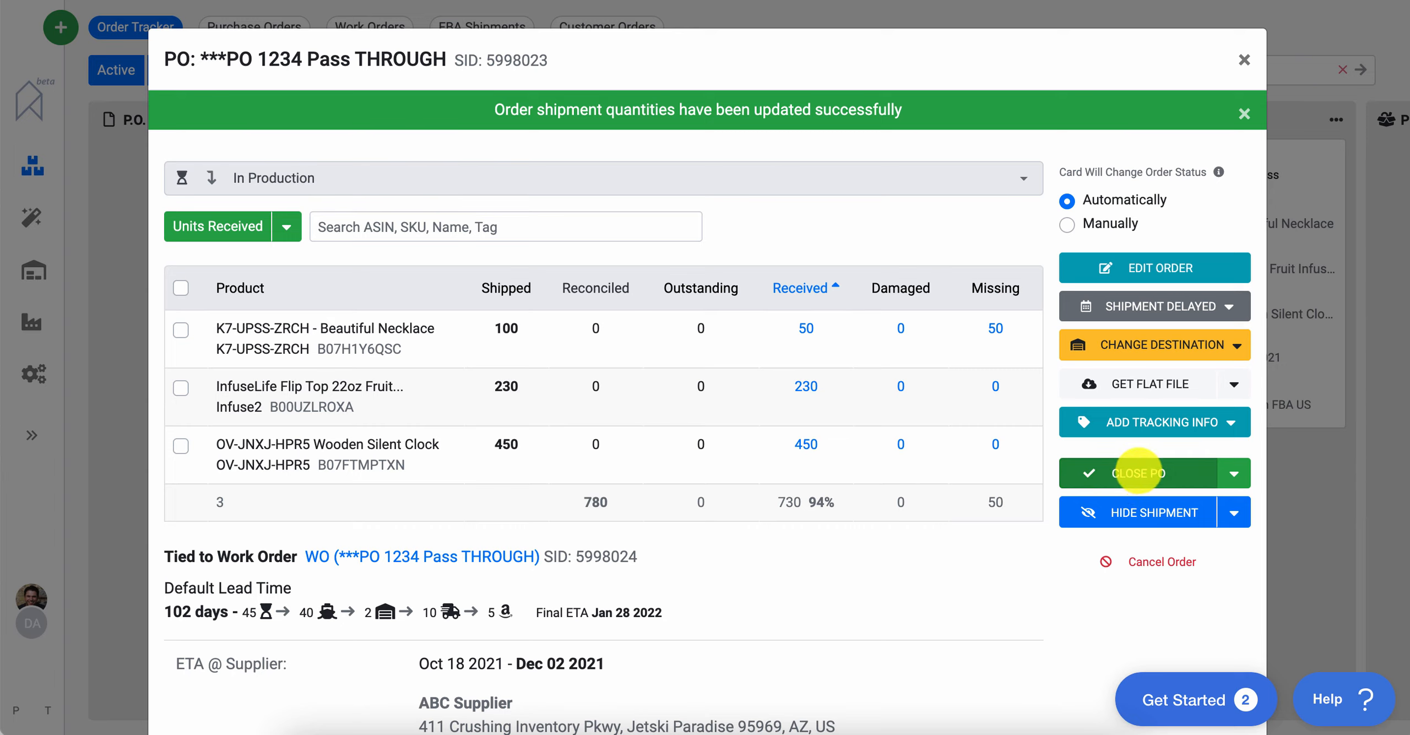
# Close the purchase order, leaving the received units as they are, and save
pyautogui.click(1138, 472)
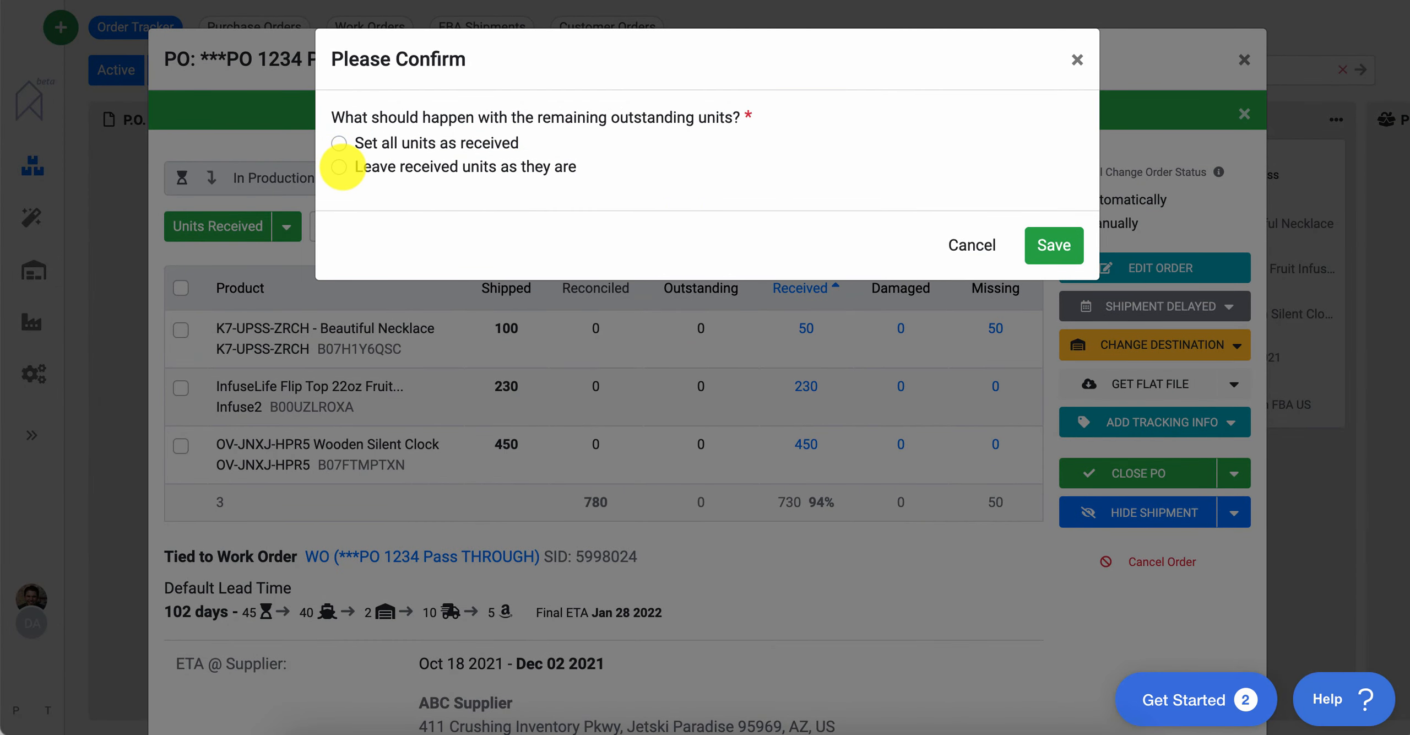
pyautogui.click(339, 166)
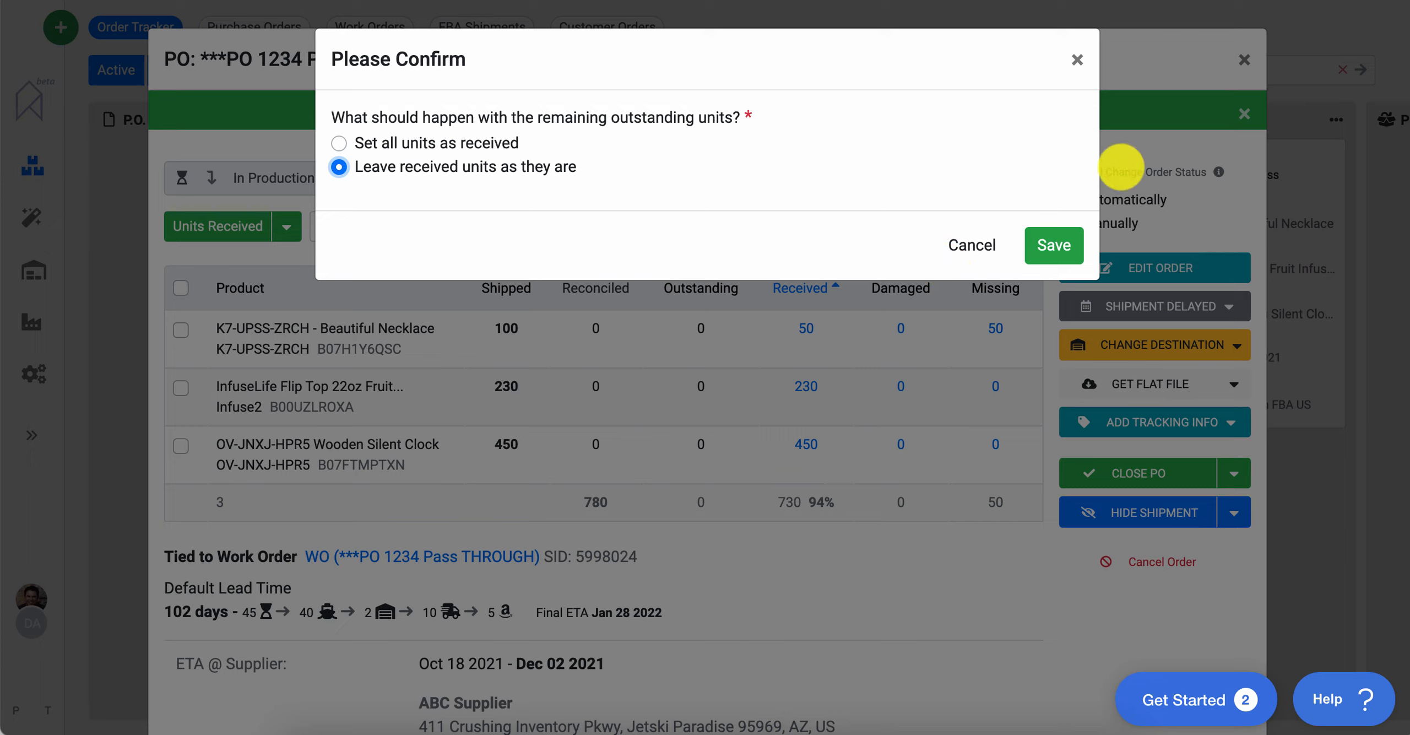
pyautogui.click(1060, 242)
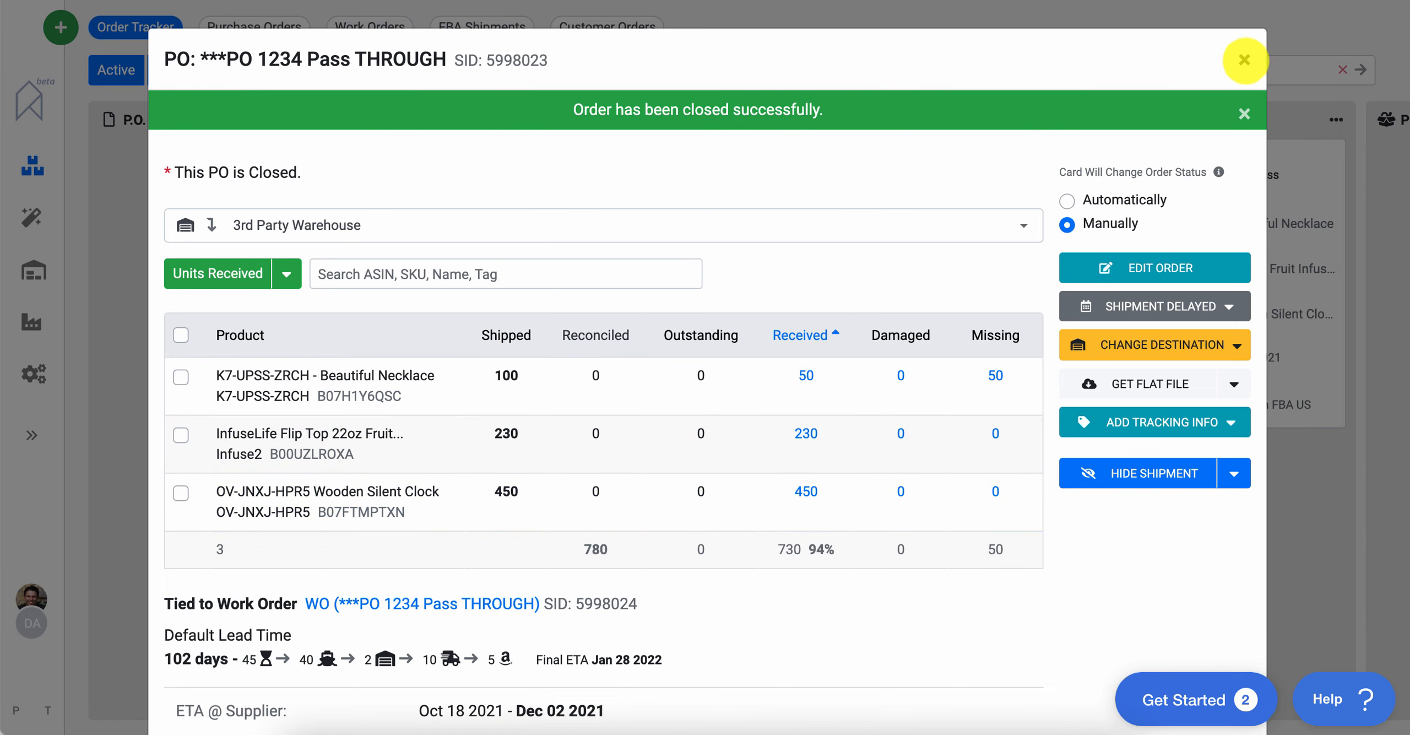
# Return to the order tracker and open the closed purchase order's card under 3rd Party Warehouse to review its units
pyautogui.click(1244, 59)
pyautogui.hscroll(10, 947, 319)
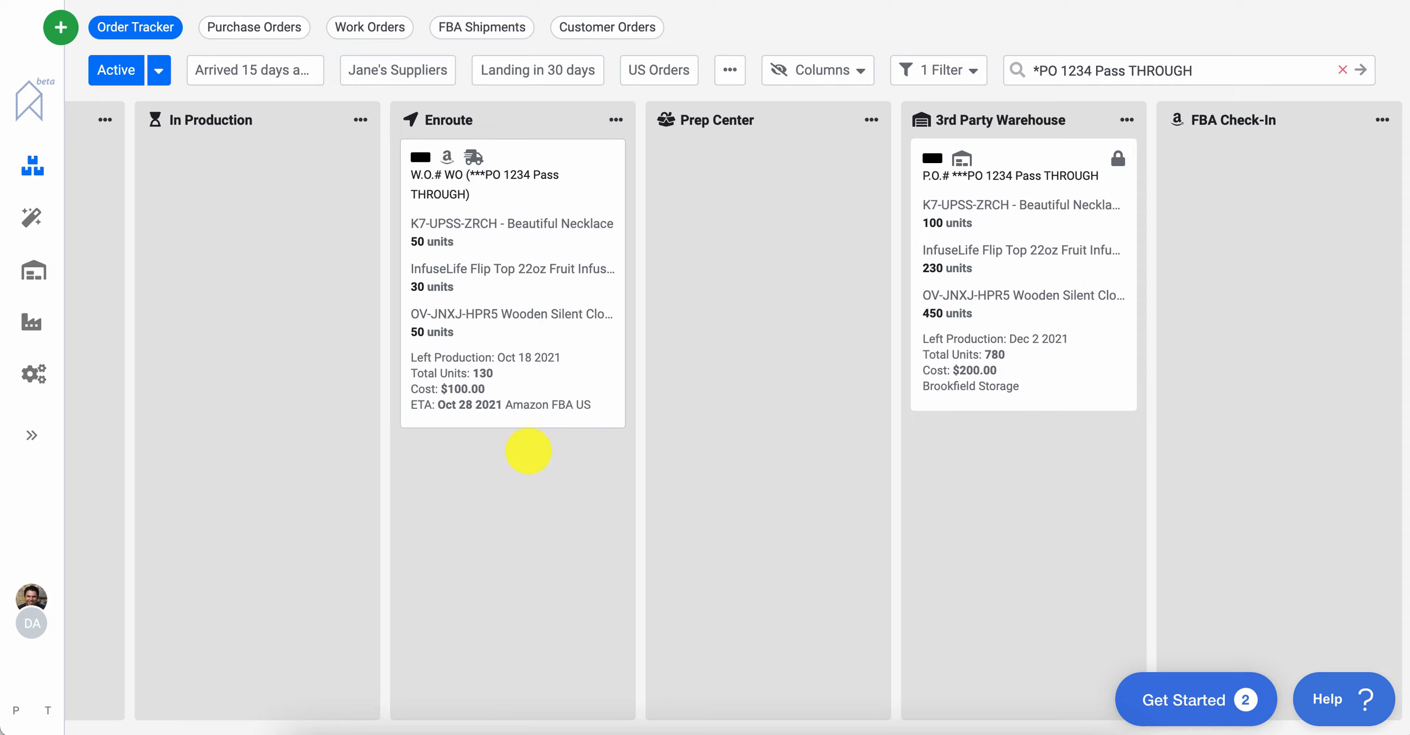
pyautogui.click(1010, 177)
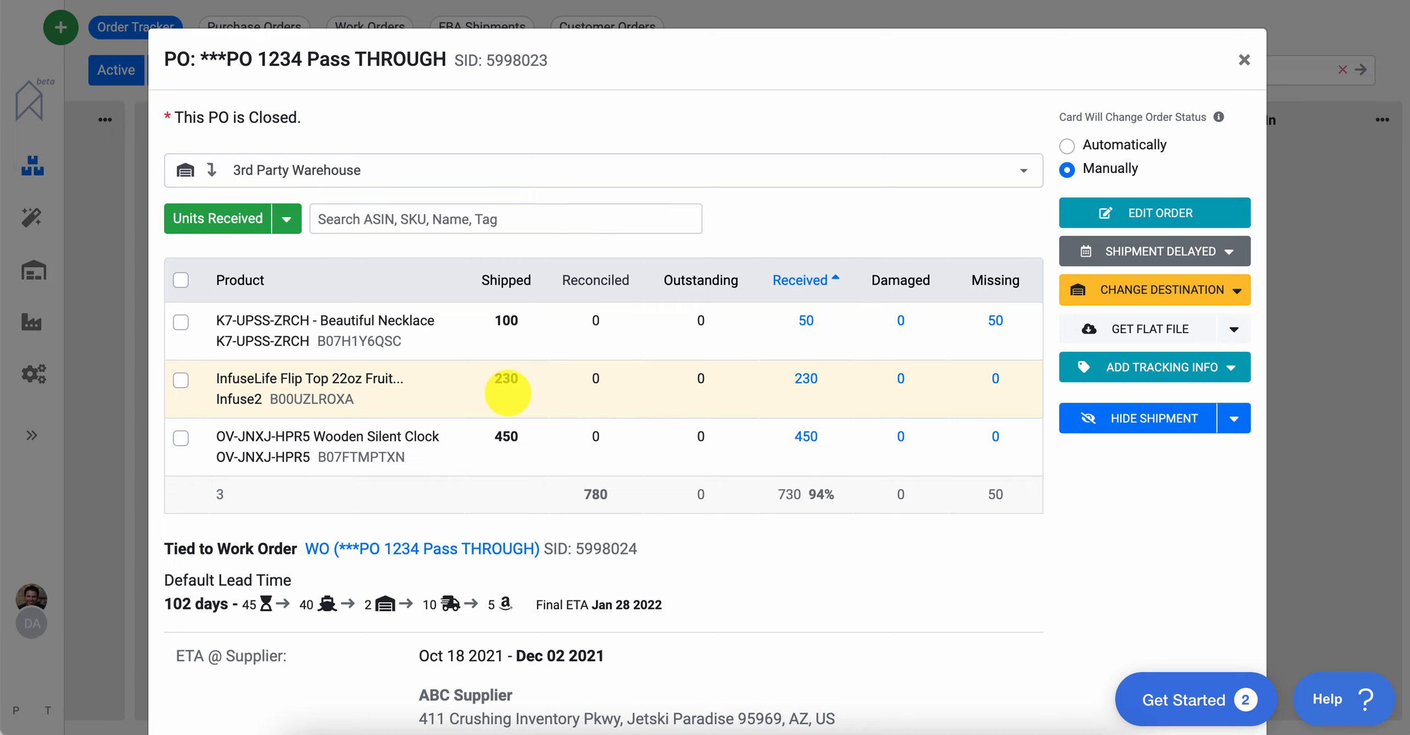